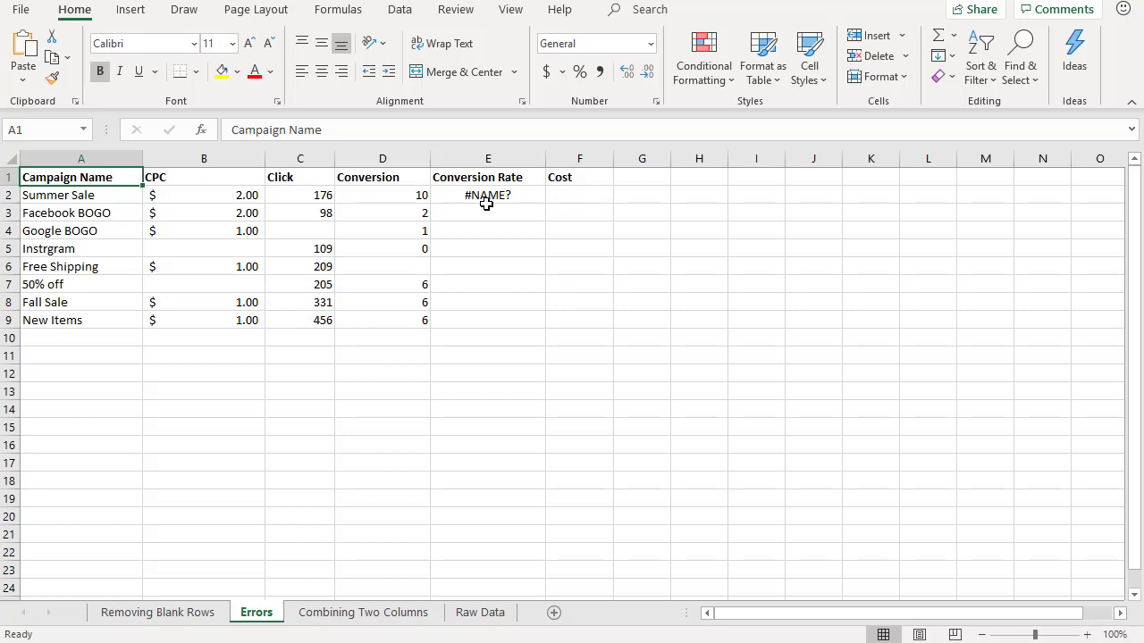
left_click(815, 285)
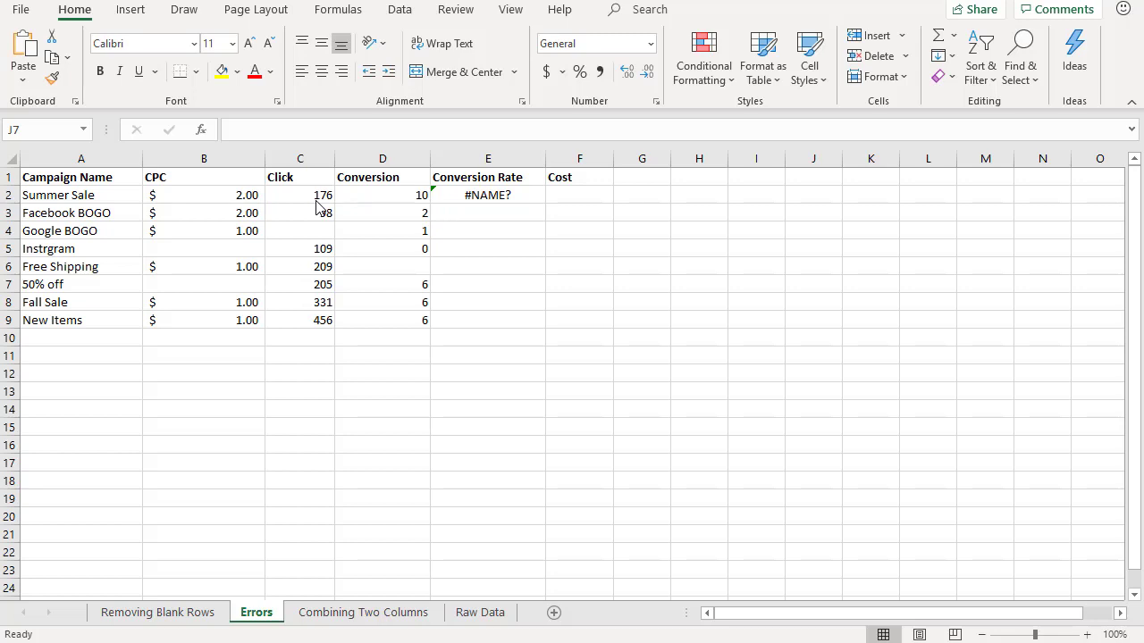
key("ctrl+Home")
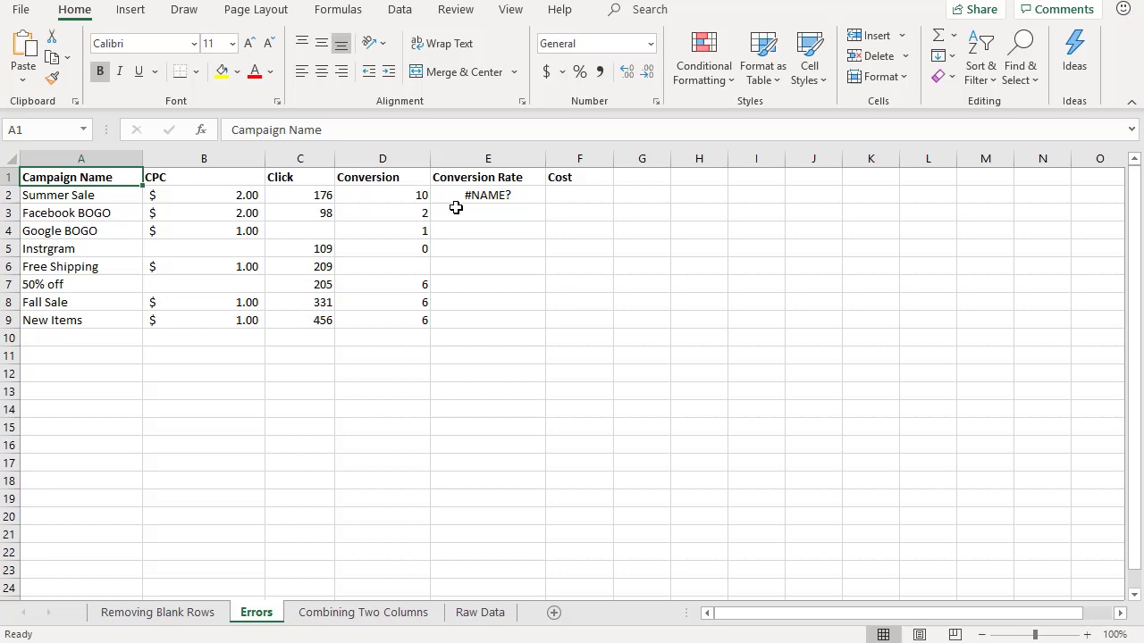
key("Down")
key("Right")
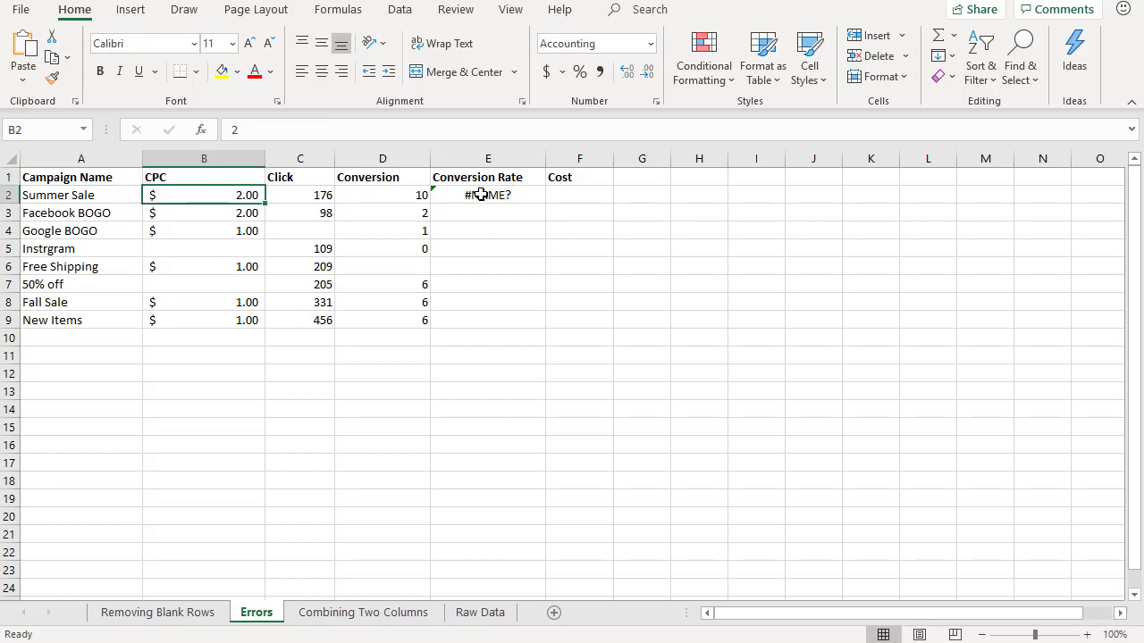
left_click(481, 195)
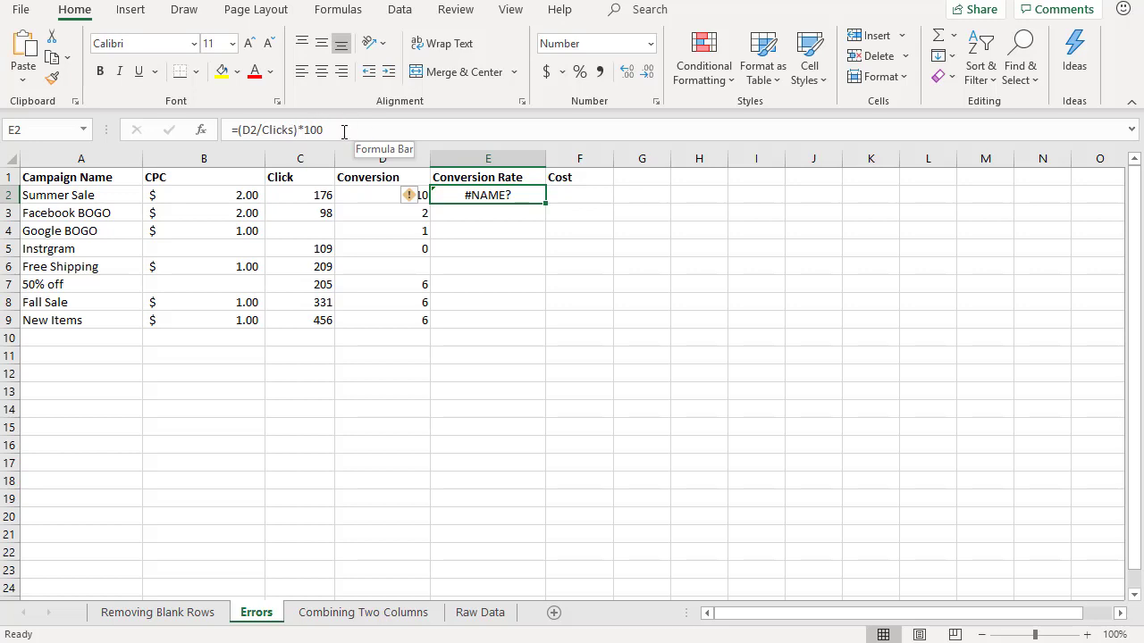
left_click(344, 132)
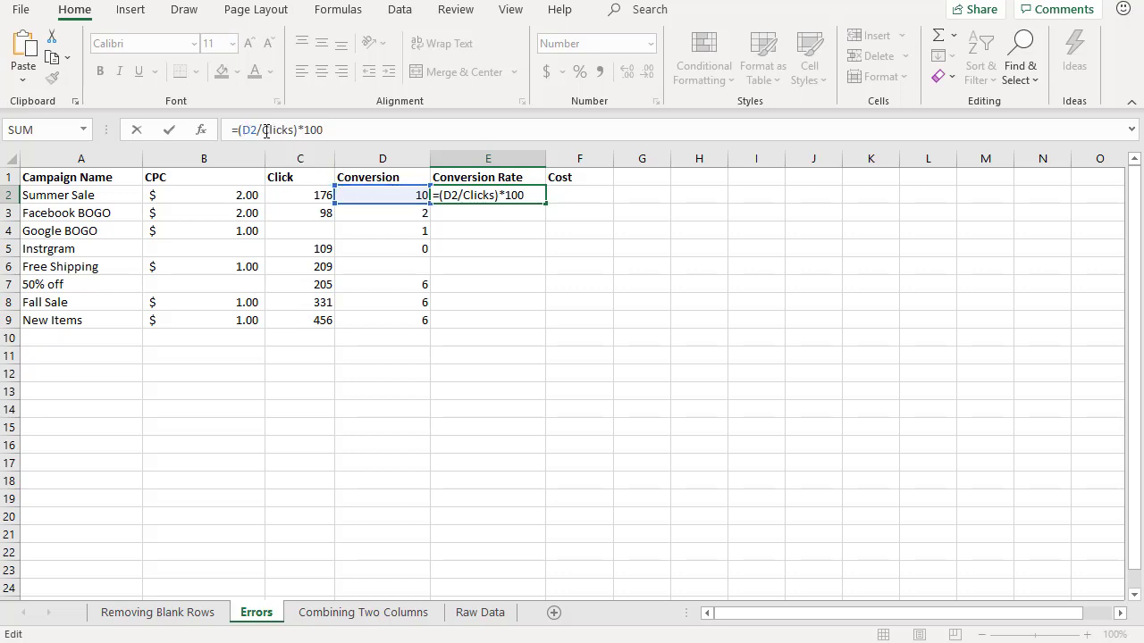
left_click_drag(262, 130, 296, 132)
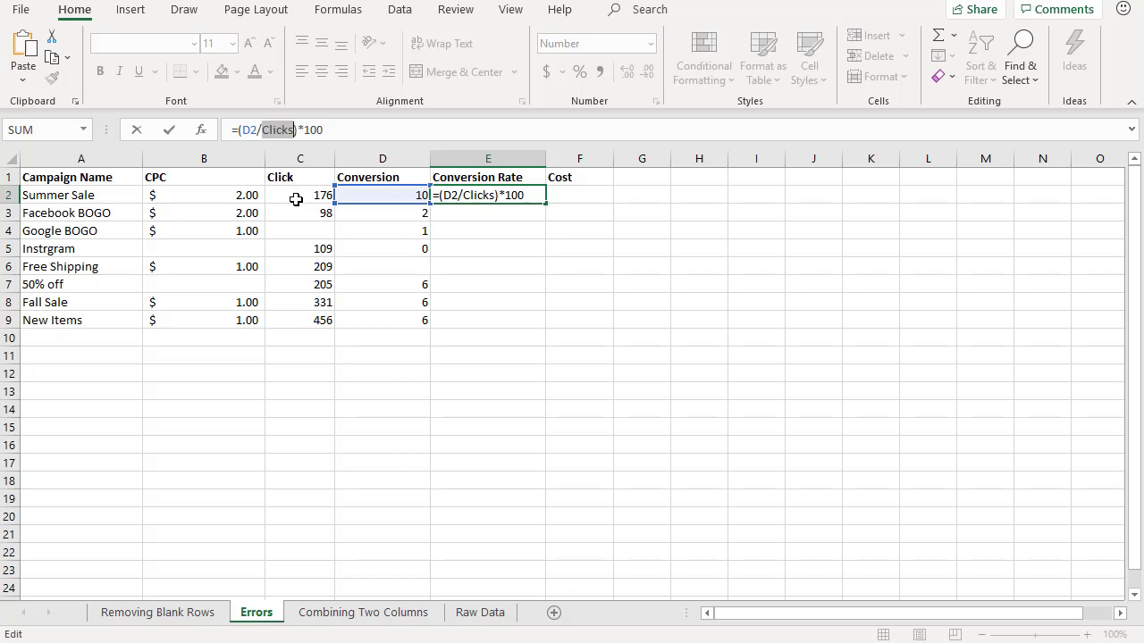
key("End")
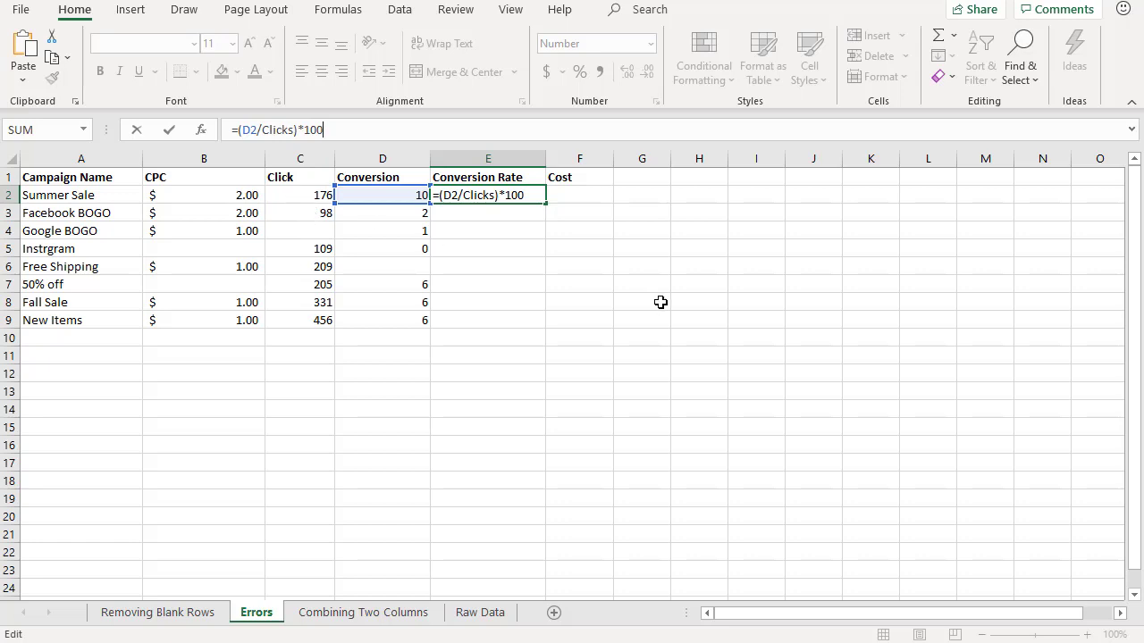
key("Tab")
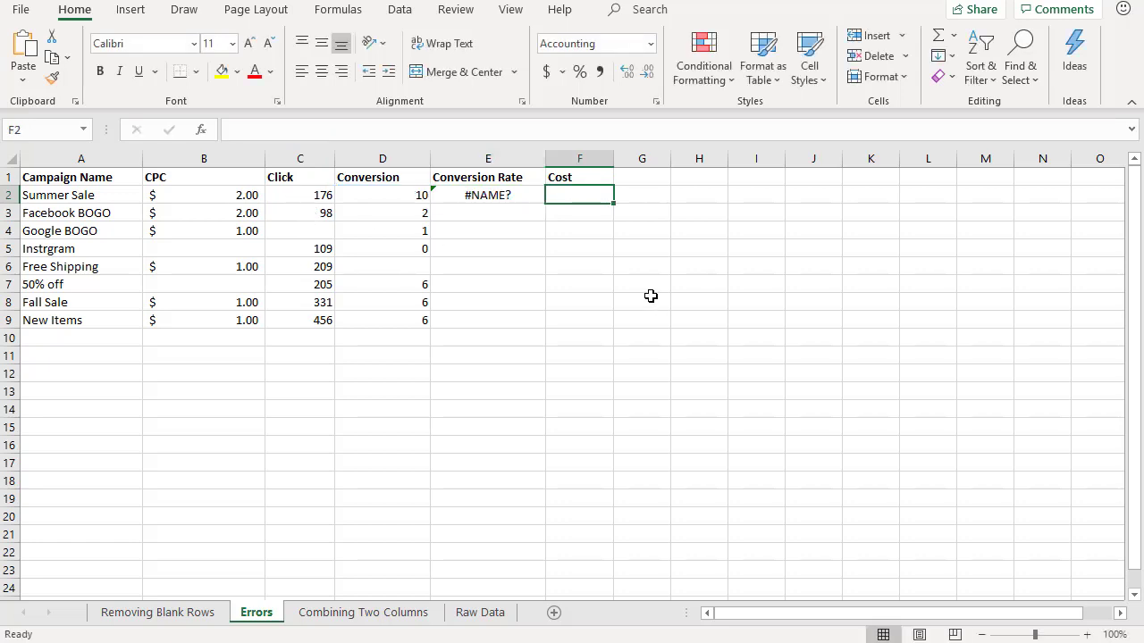
Replace 'Clicks' in E2's formula with C2 so it reads =(D2/C2)*100 and returns 5.68.
left_click(486, 196)
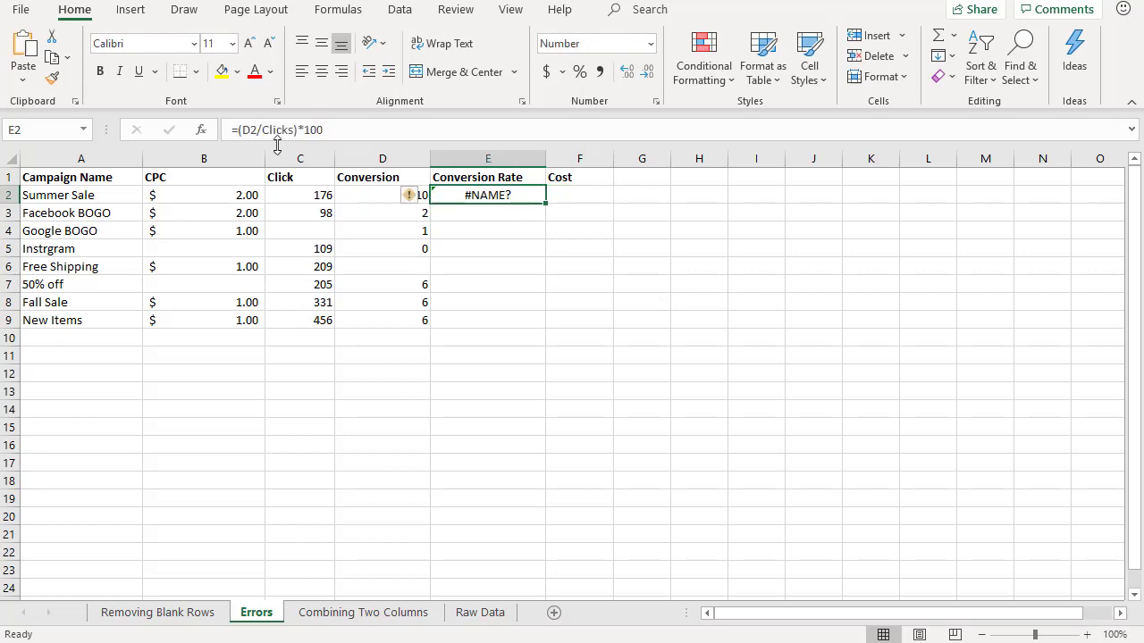
left_click_drag(262, 131, 295, 130)
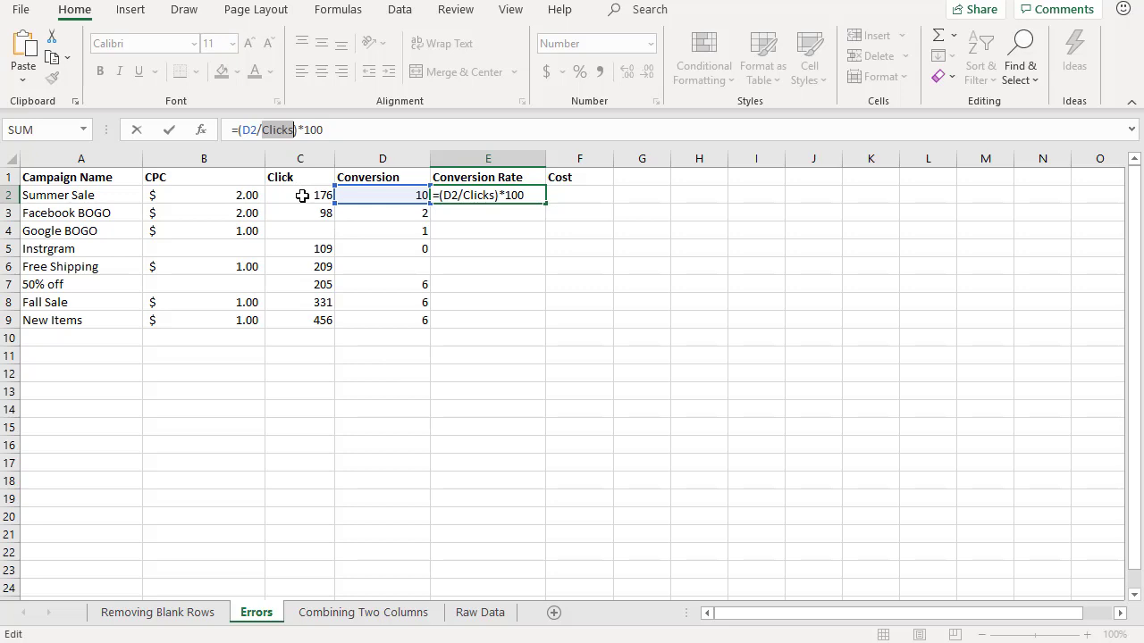
left_click(302, 196)
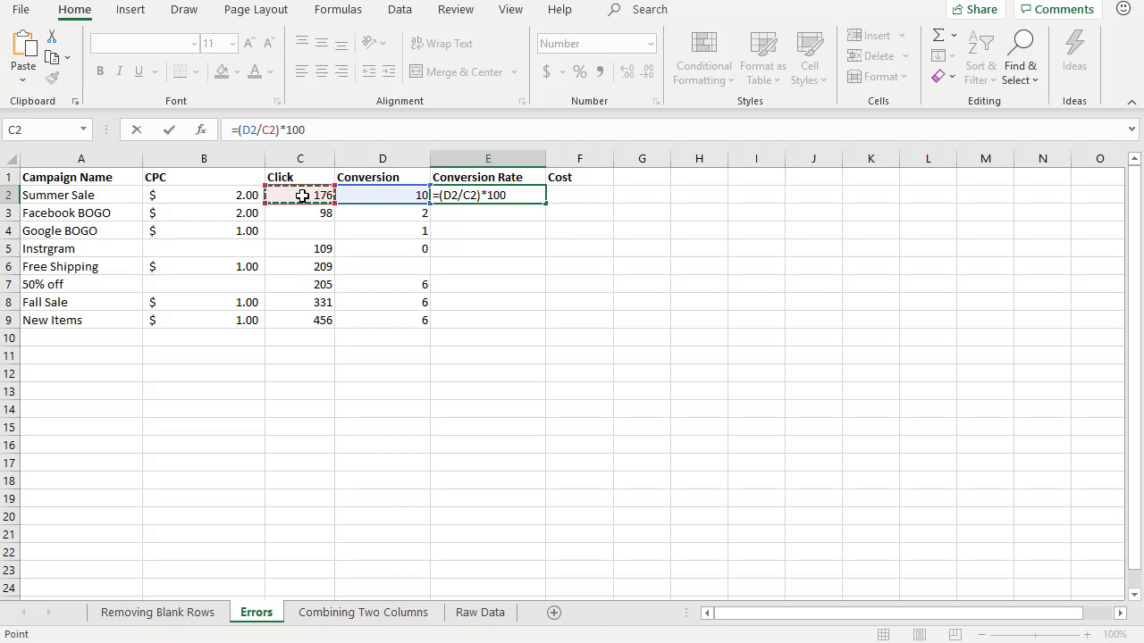
key("Tab")
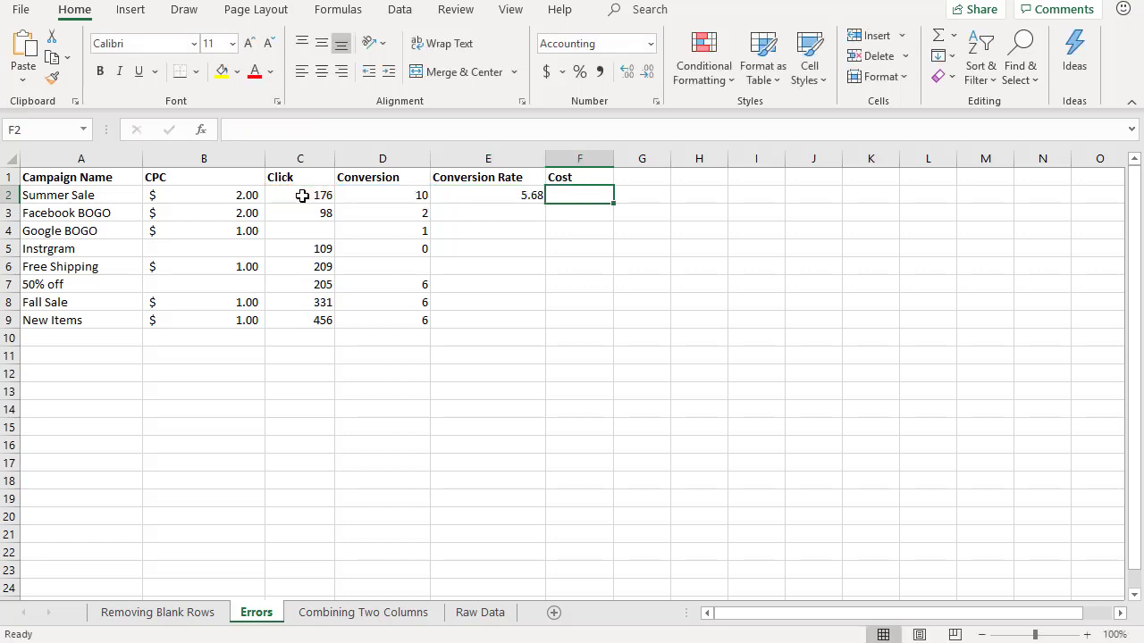
key("Left")
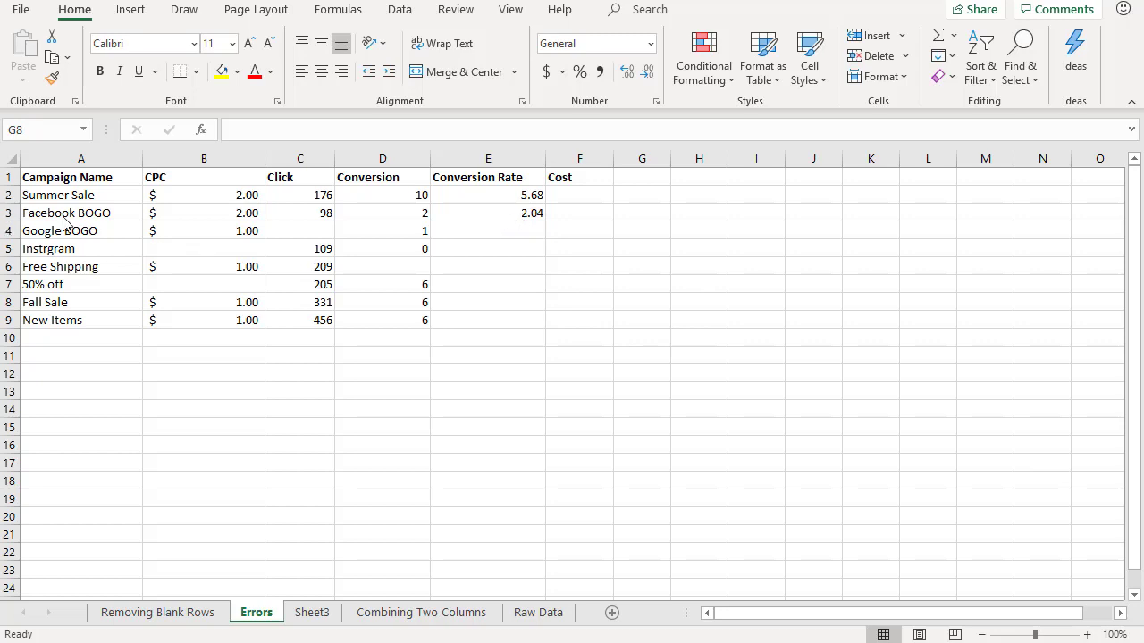
Highlight the Sheet3!B3 reference in E3's formula, then view Sheet3's Click data.
left_click(524, 215)
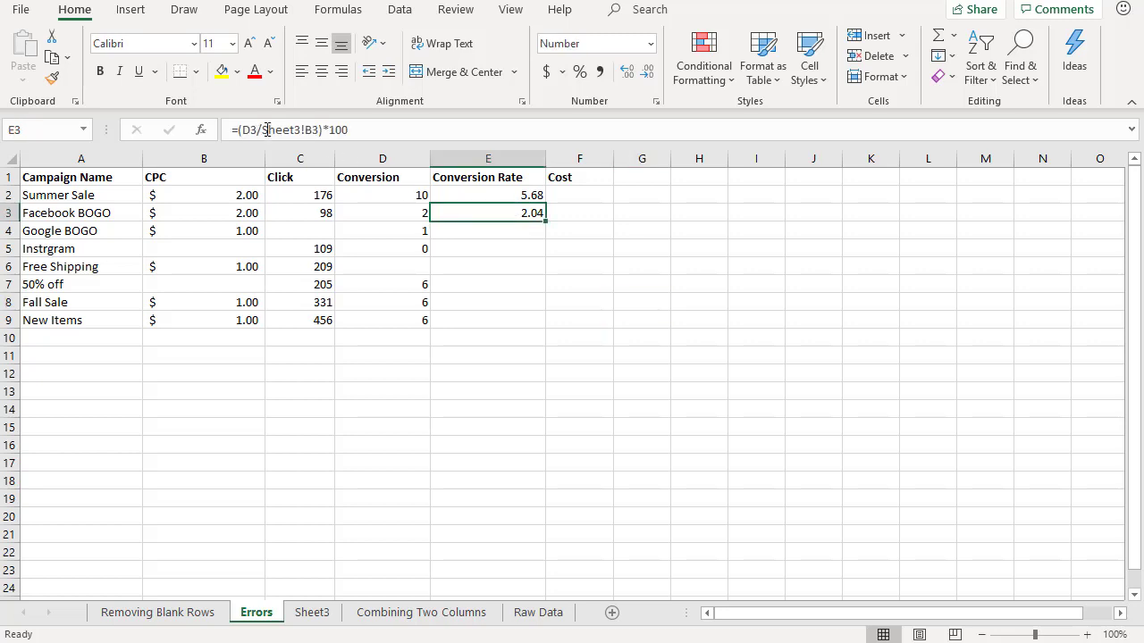
left_click_drag(257, 130, 320, 133)
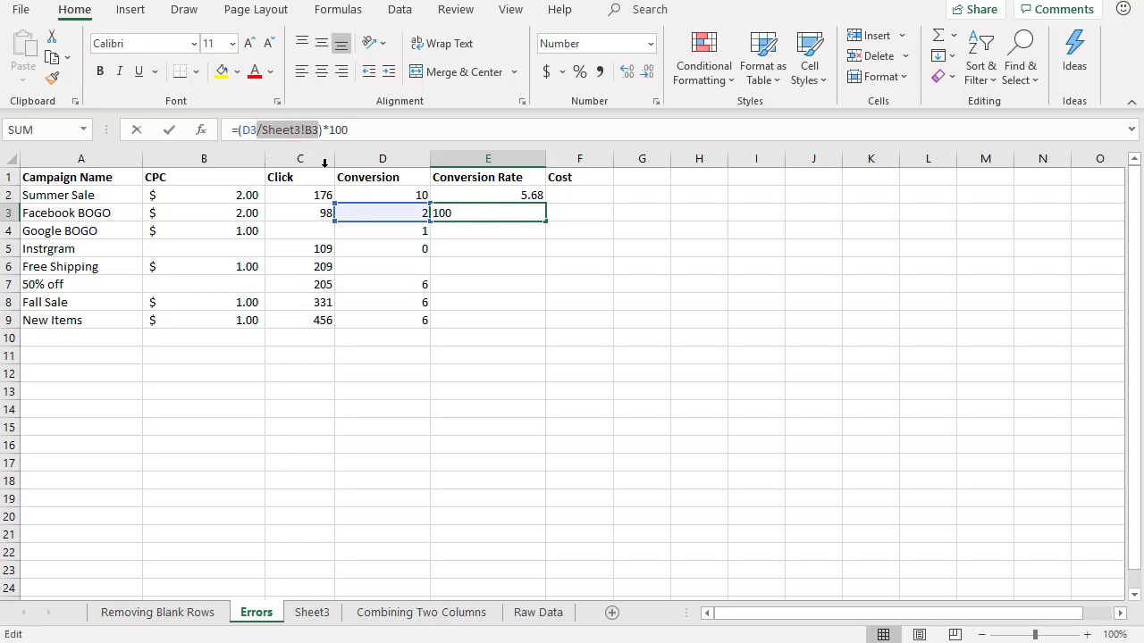
left_click(308, 614)
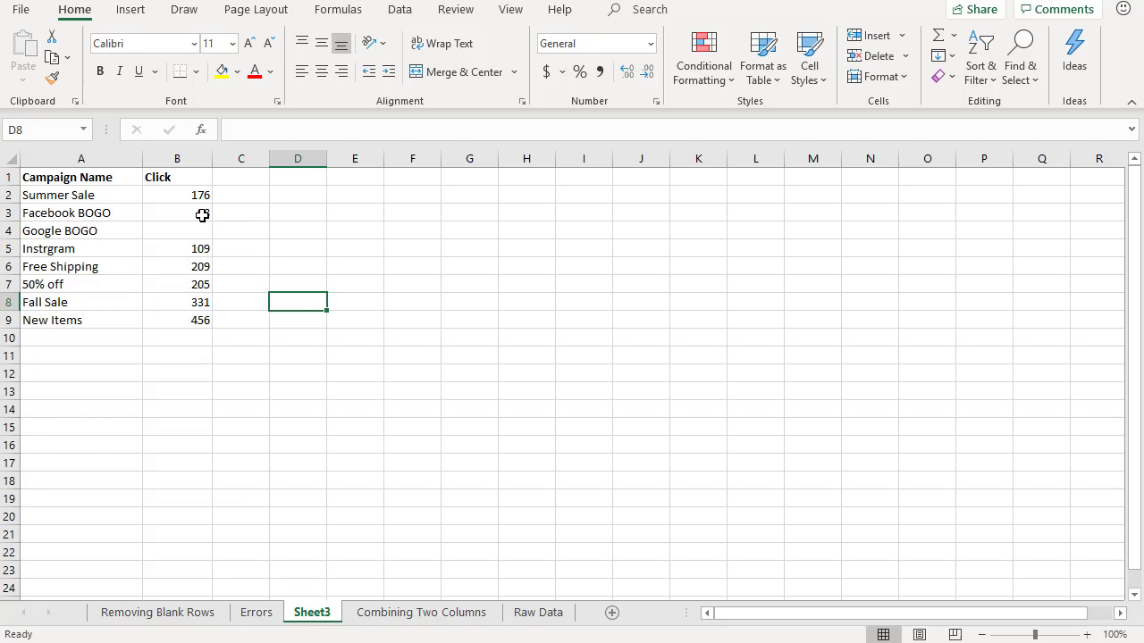
Delete the Sheet3 worksheet and confirm the permanent deletion.
left_click(256, 612)
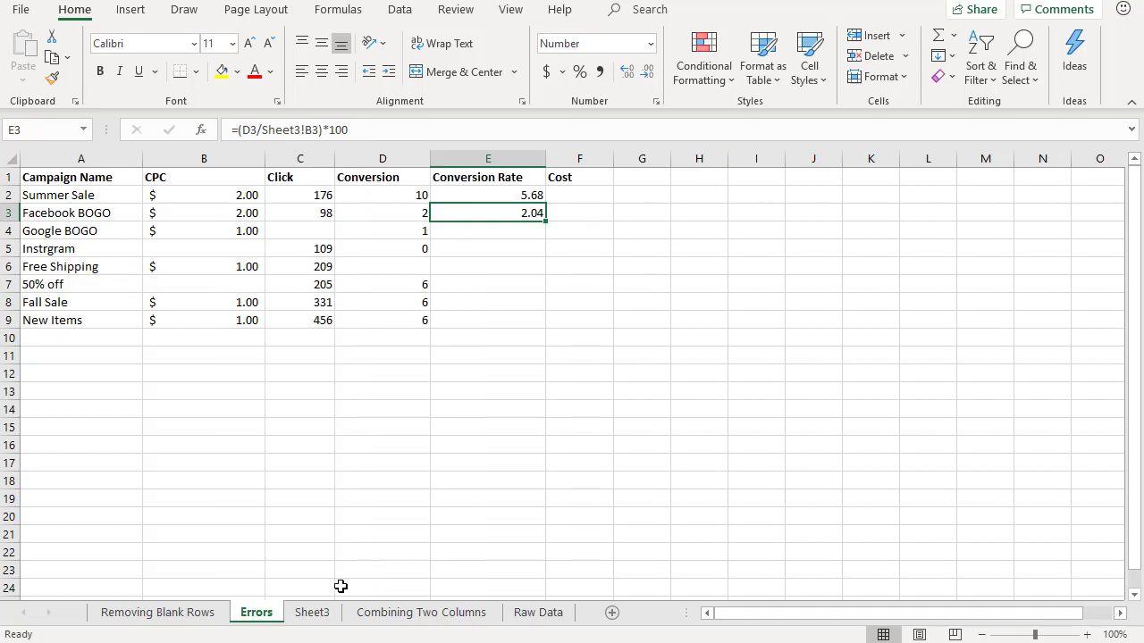
left_click(320, 614)
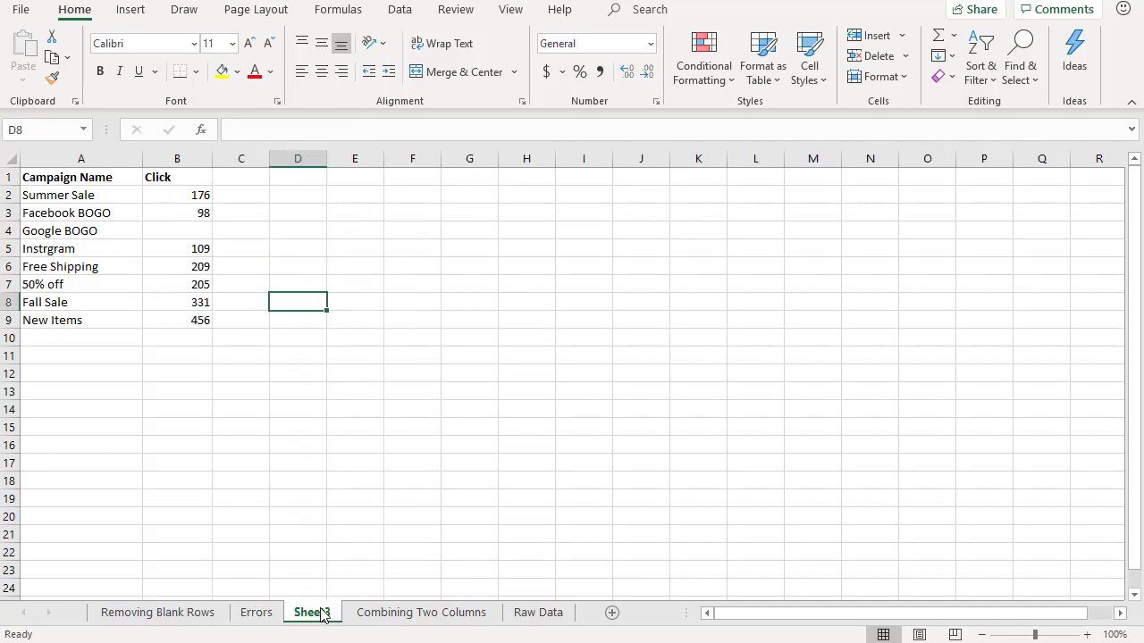
right_click(320, 614)
left_click(375, 394)
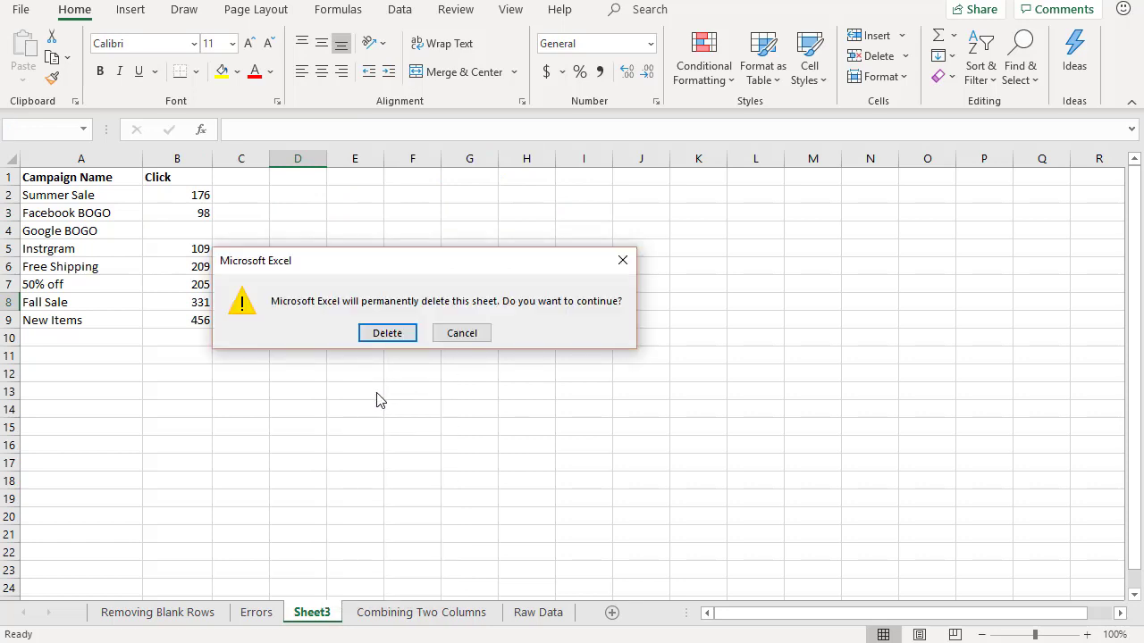
left_click(391, 335)
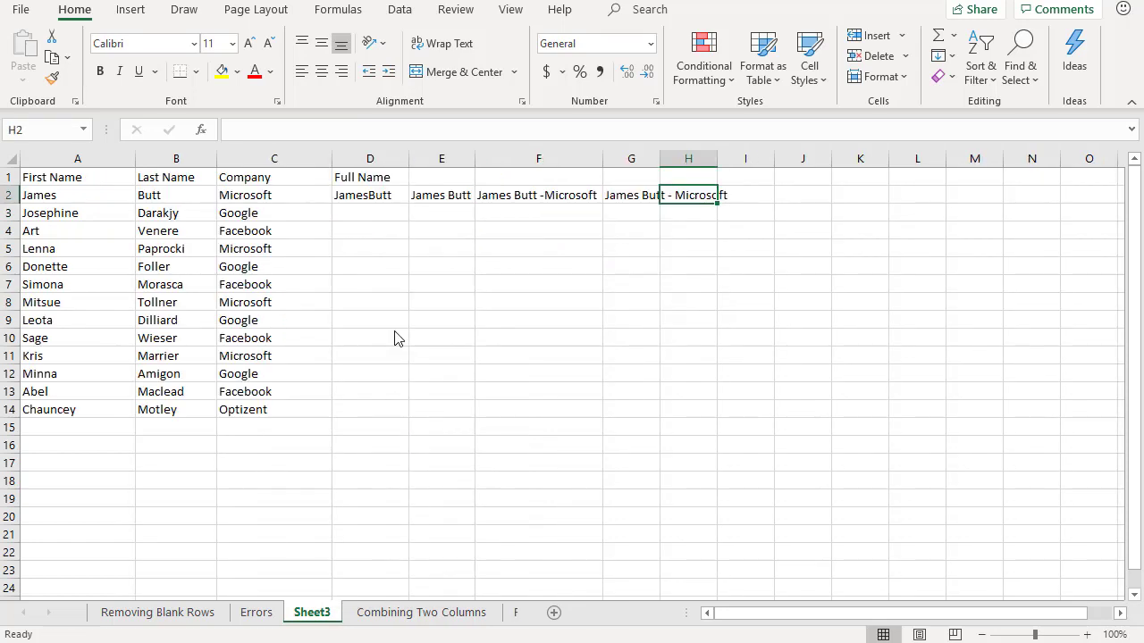
left_click(254, 616)
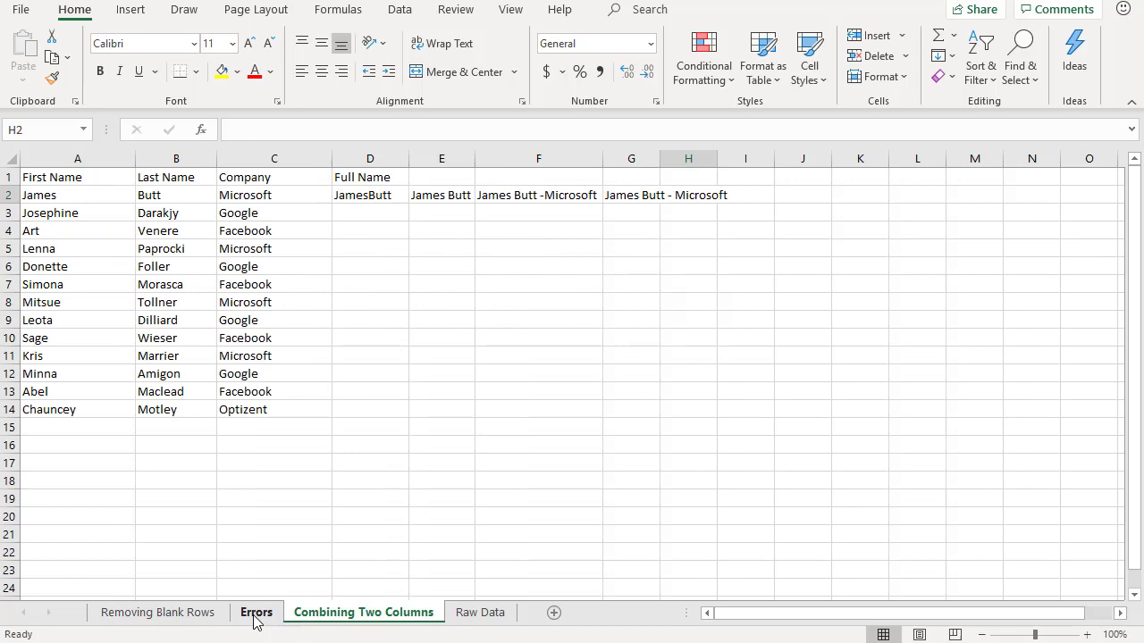
On the Errors sheet, replace E3's broken #REF!B3 reference with C3 so it returns 2.04.
left_click(255, 616)
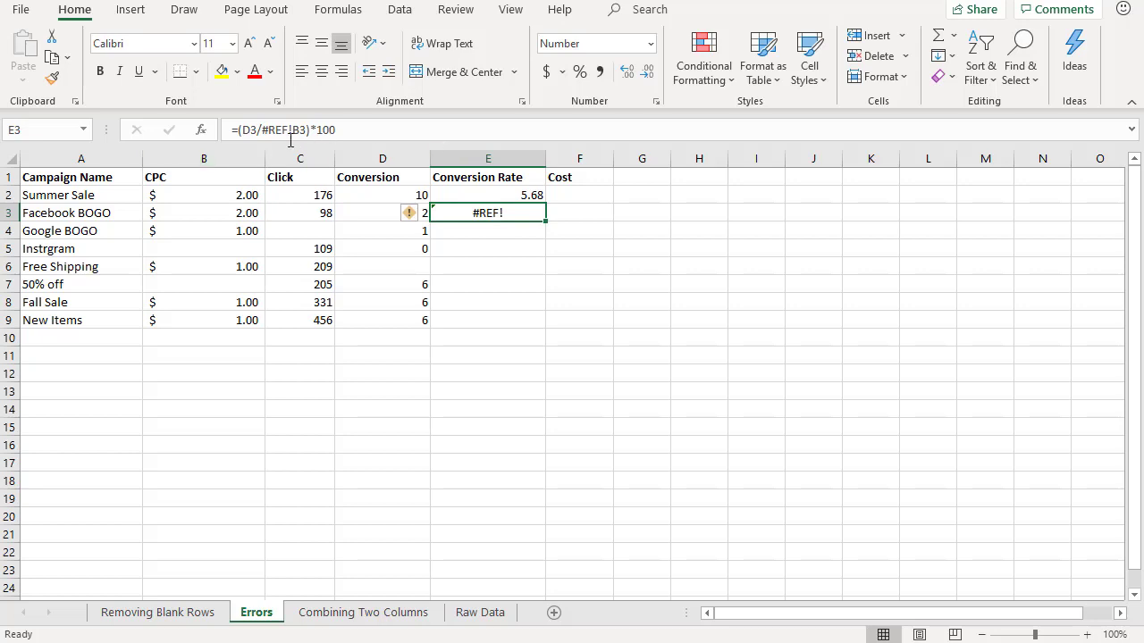
left_click_drag(261, 129, 291, 129)
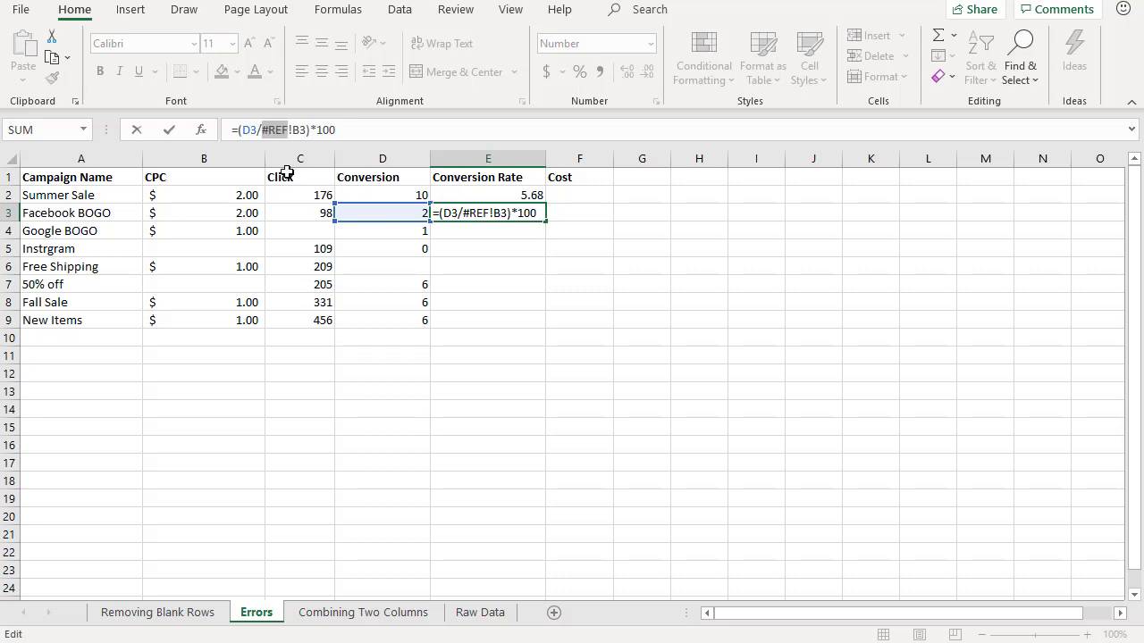
left_click(260, 129)
left_click_drag(261, 129, 289, 130)
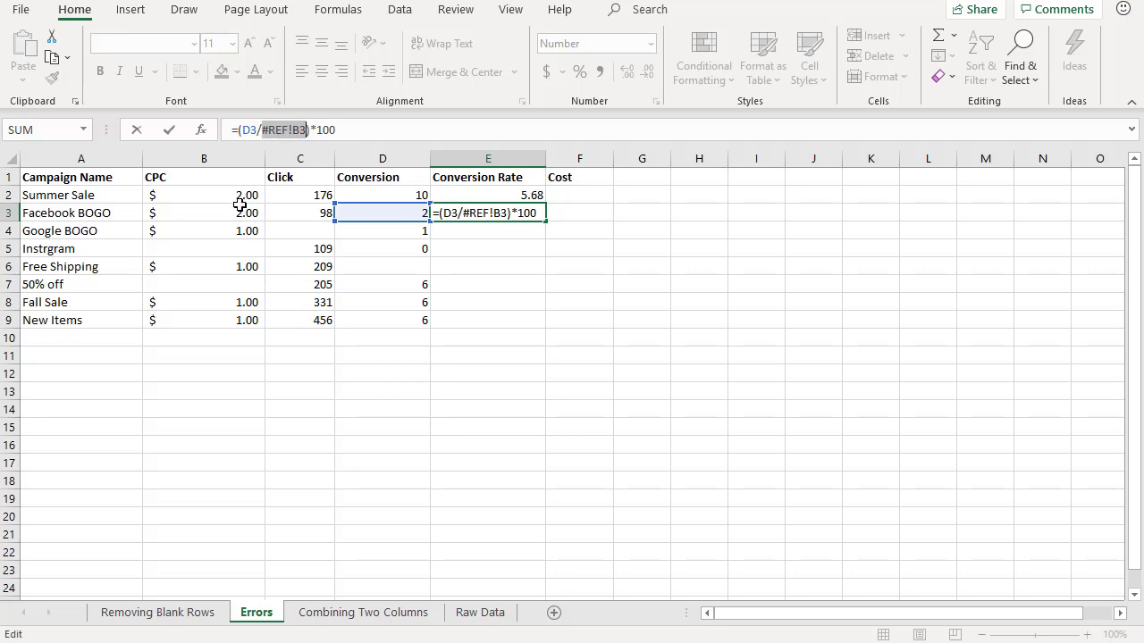
left_click(296, 212)
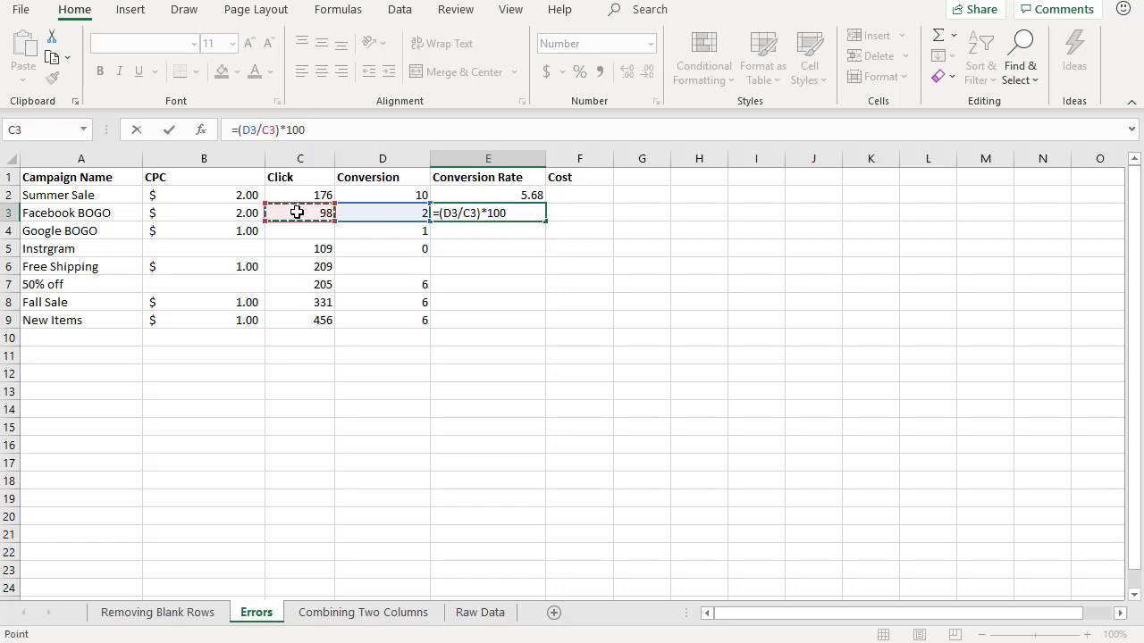
key("ctrl+Return")
key("Right")
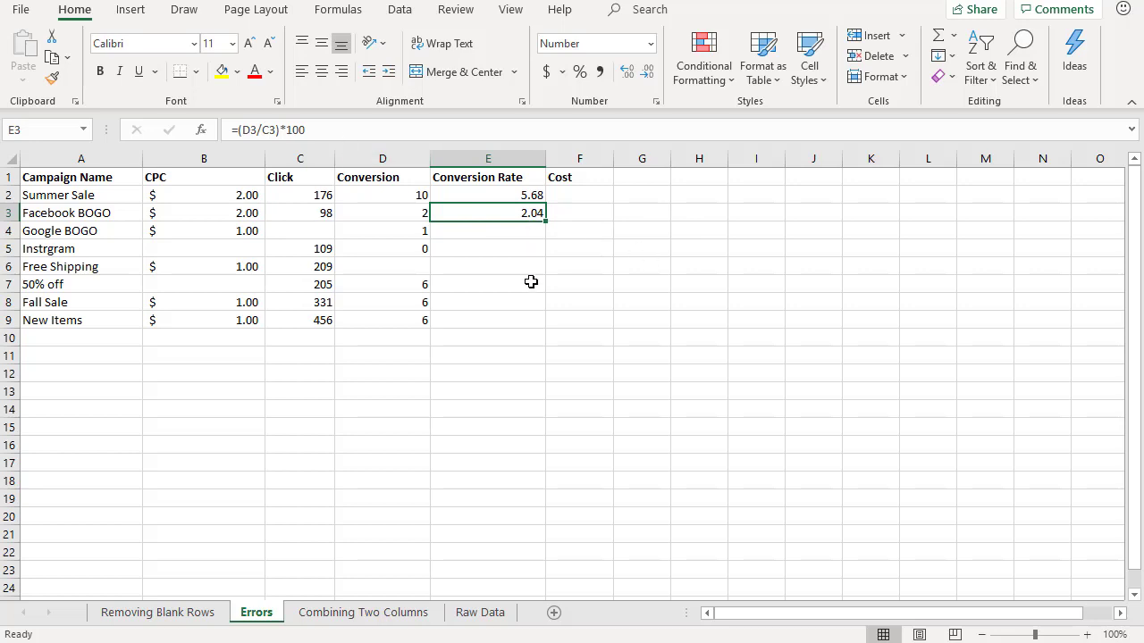
Paste the conversion-rate formula into E4 and inspect =(D4/C4)*100 returning #DIV/0!
key("ctrl+c")
left_click(511, 236)
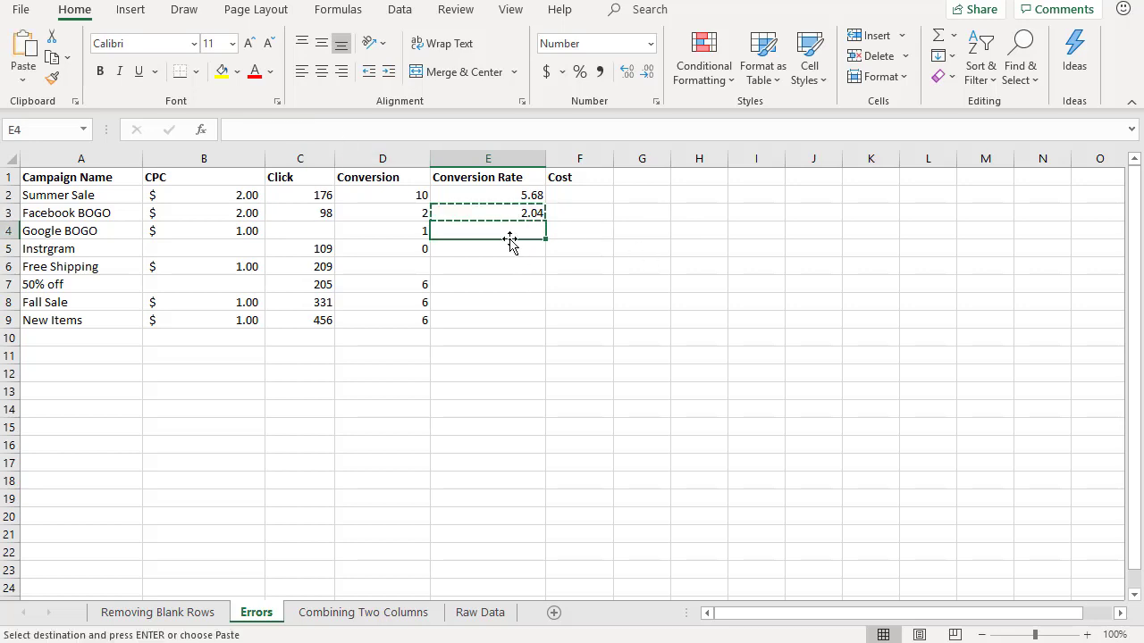
key("ctrl+v")
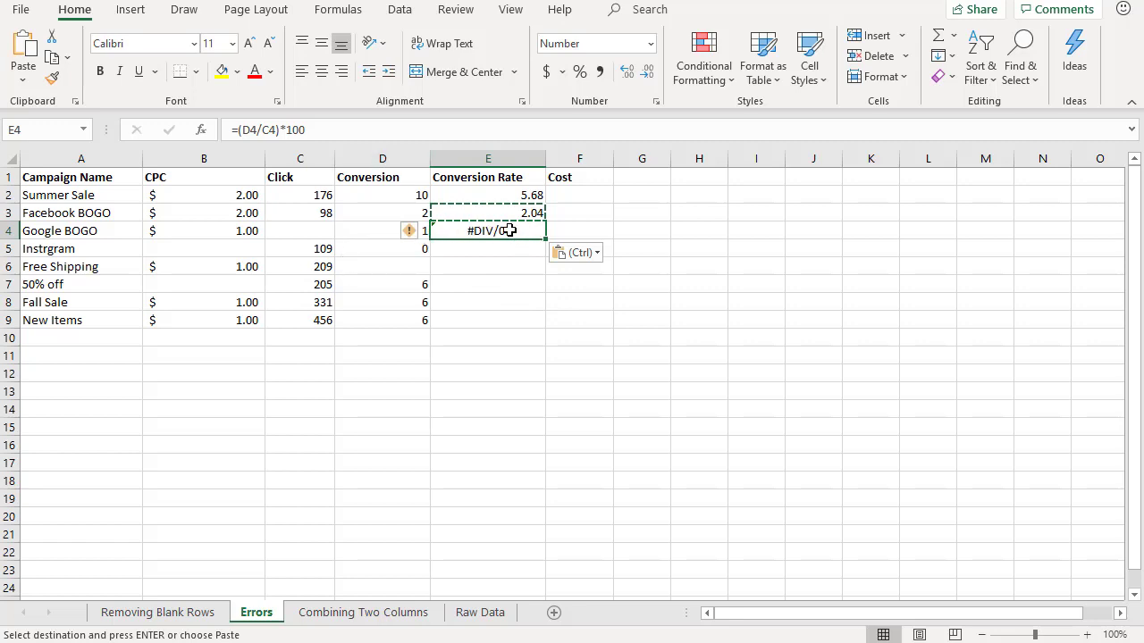
left_click(317, 129)
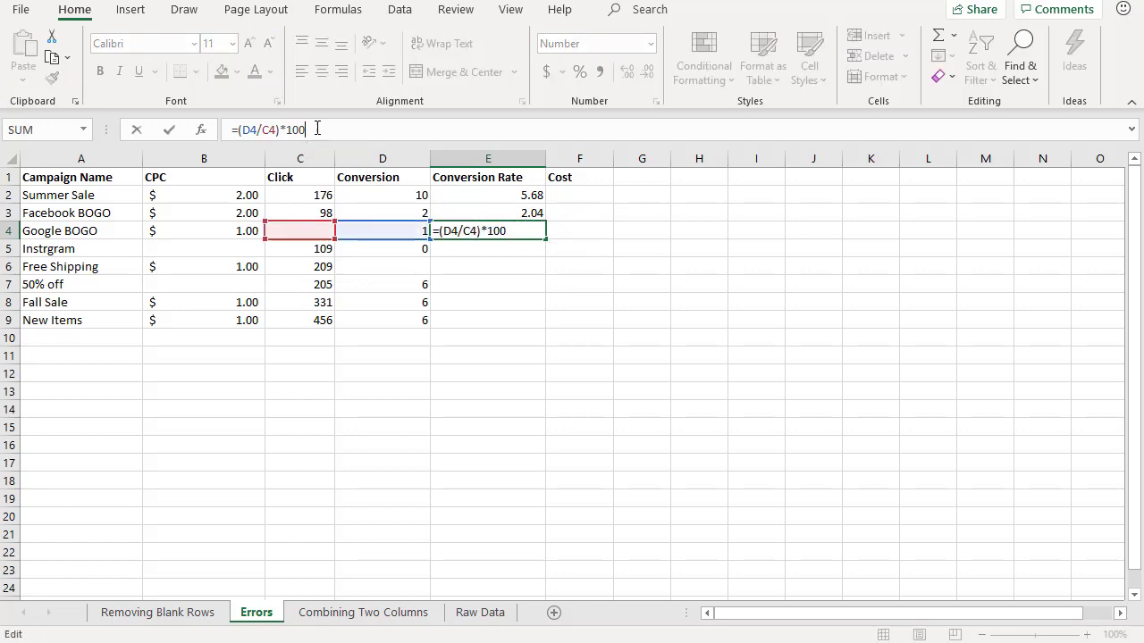
Enter 0 as Google BOGO's Click value in C4.
left_click(306, 231)
type("0")
key("Tab")
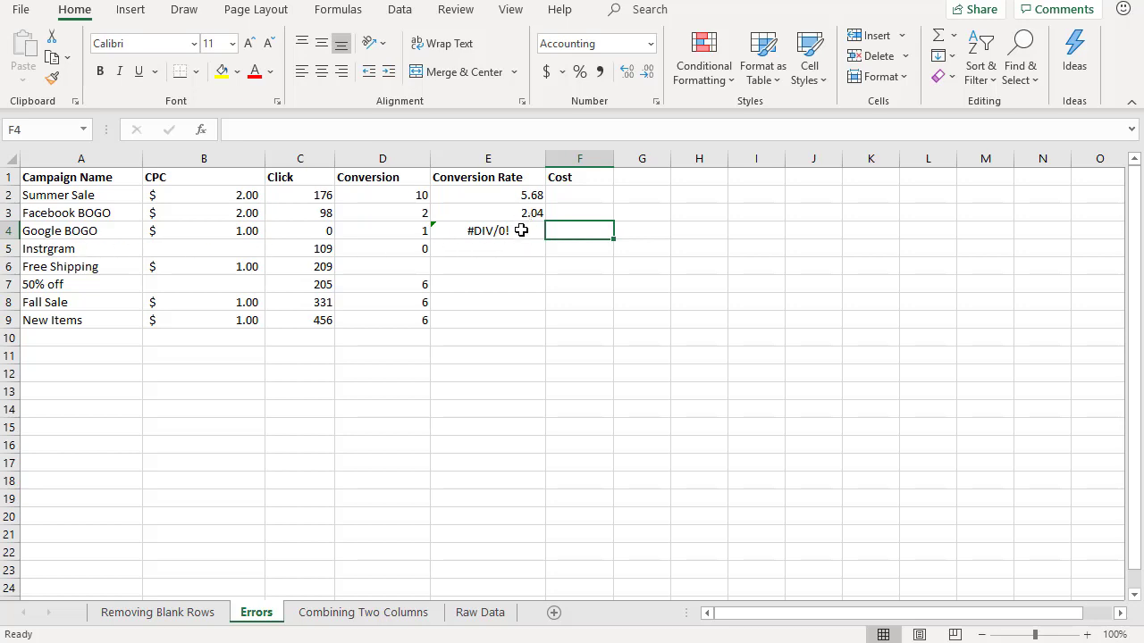
Copy E4's conversion-rate formula into Instrgram's E5, where it returns 0.00.
left_click(520, 230)
key("ctrl+c")
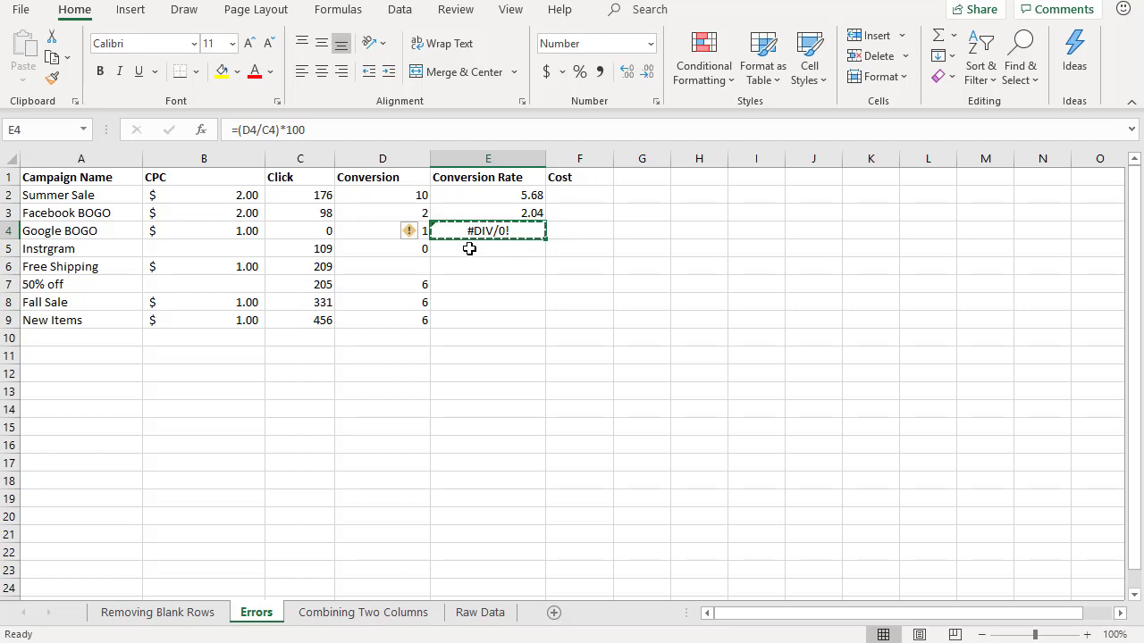
left_click(470, 248)
key("ctrl+v")
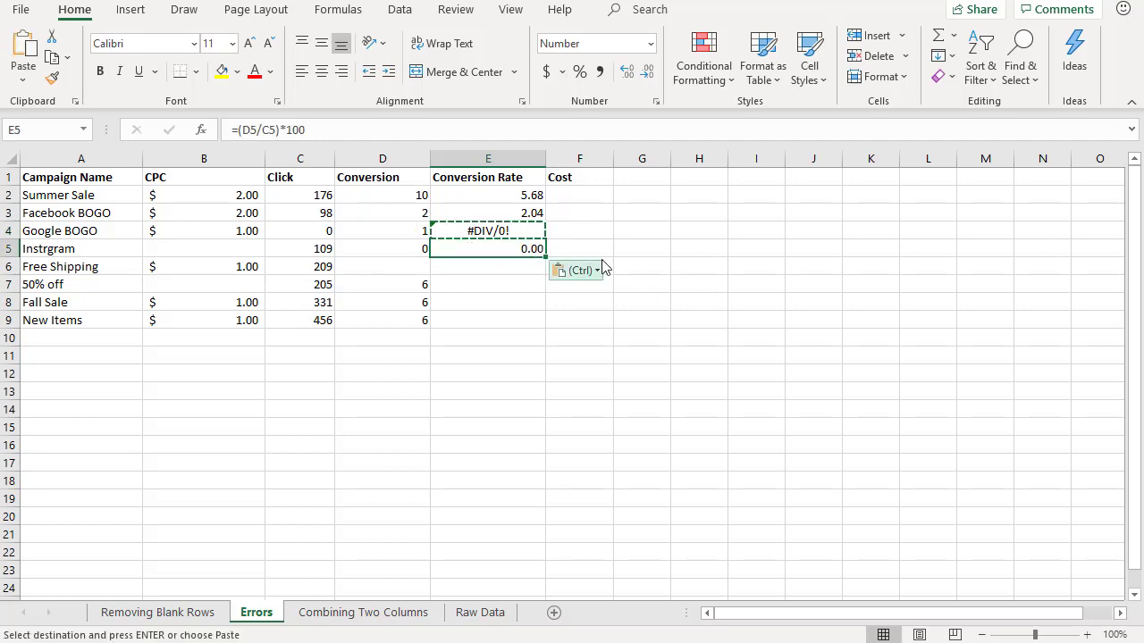
Review Instrgram's Conversion, Click value 109 and E5 formula, ending on D5.
left_click(580, 239)
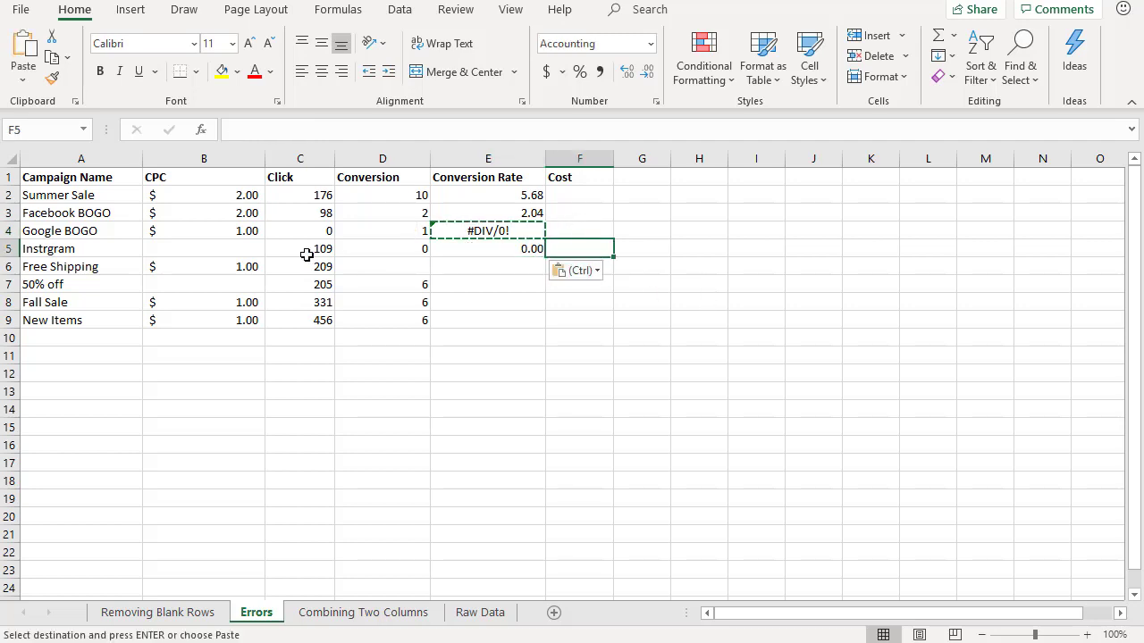
left_click(407, 248)
left_click(288, 251)
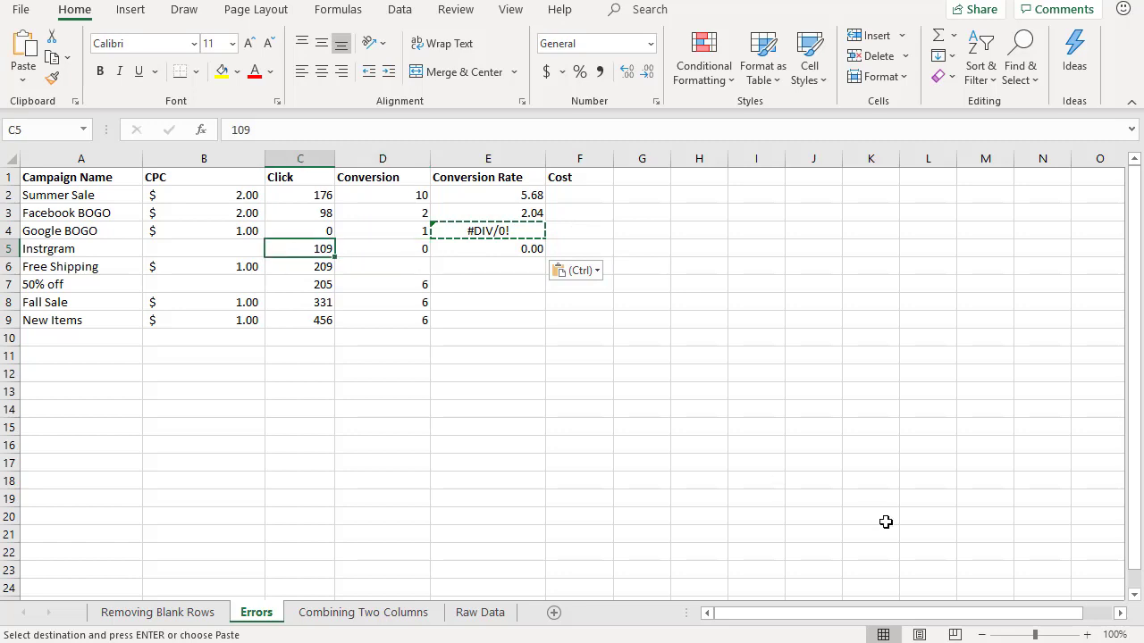
left_click(518, 251)
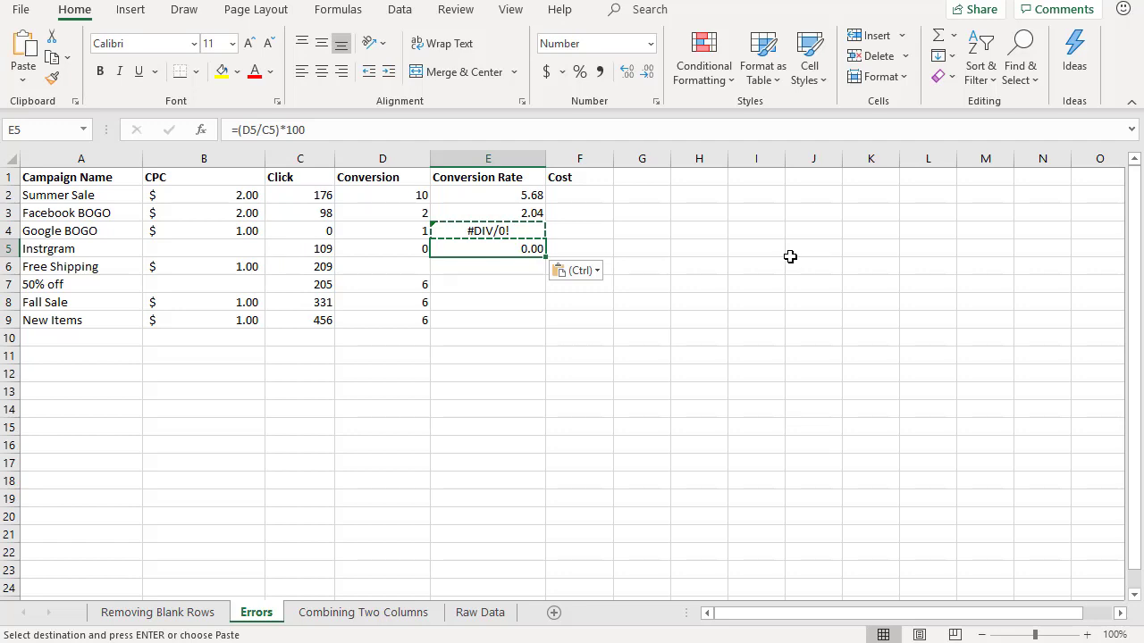
key("Left")
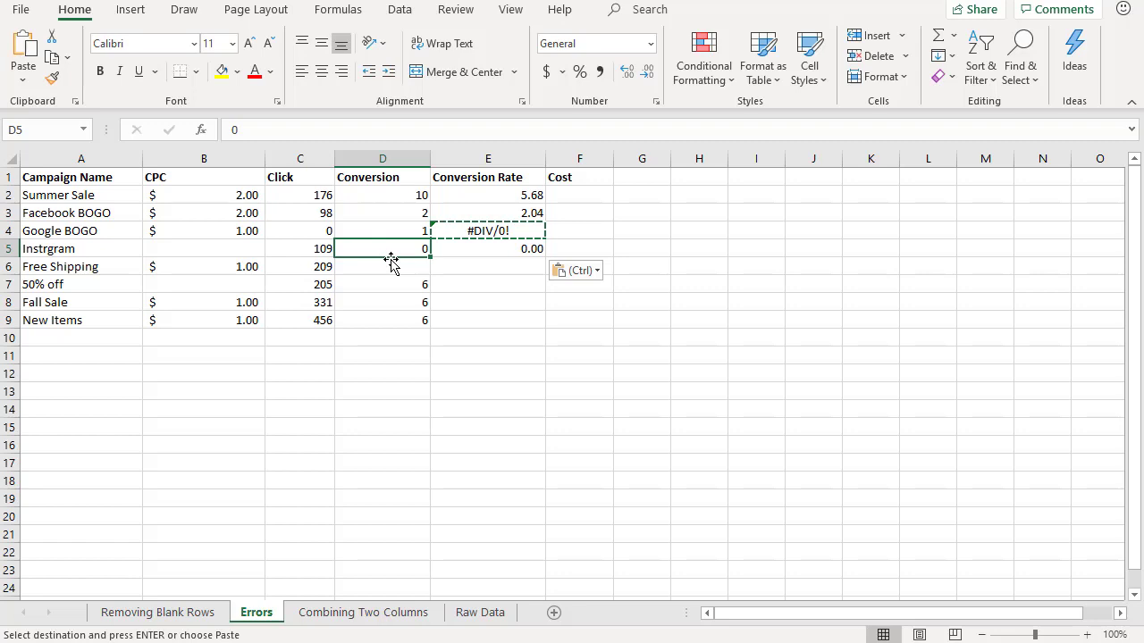
Enter NA as Instrgram's conversions in D5 so E5 shows #VALUE!
type("NA")
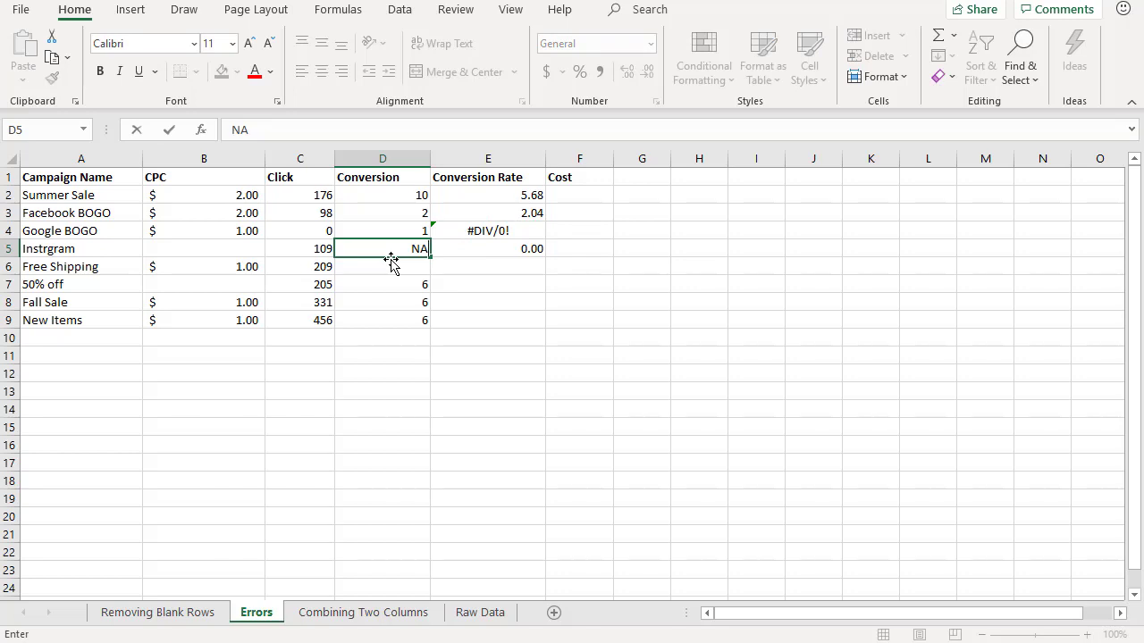
key("Tab")
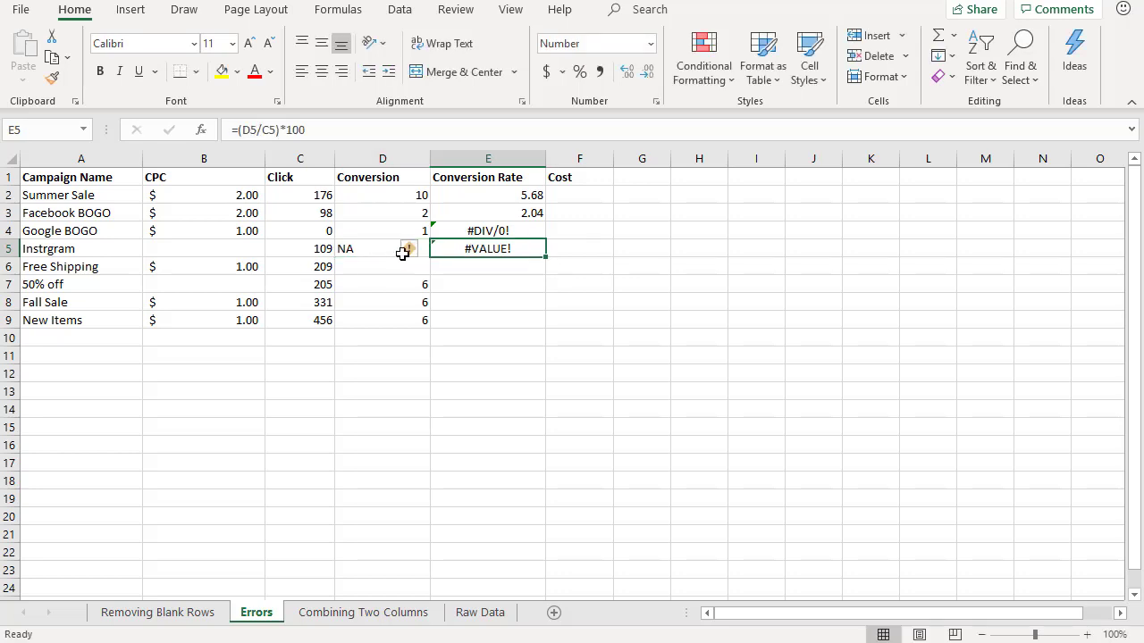
left_click(369, 250)
left_click(482, 250)
Change Instrgram's D5 conversions back to 0.
left_click(372, 250)
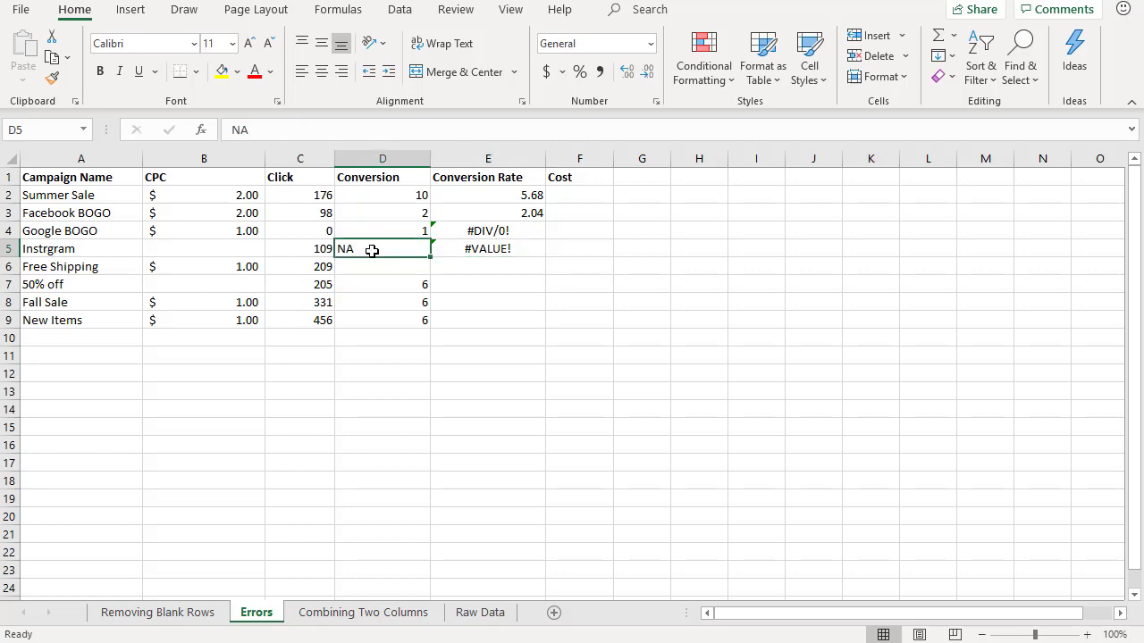
type("0")
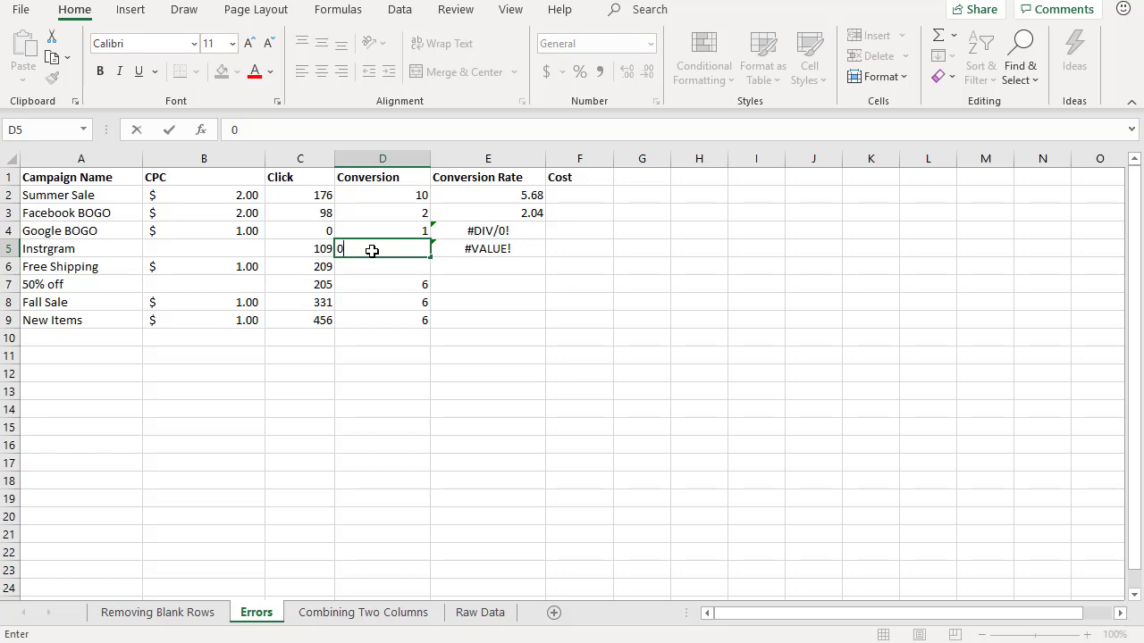
key("Tab")
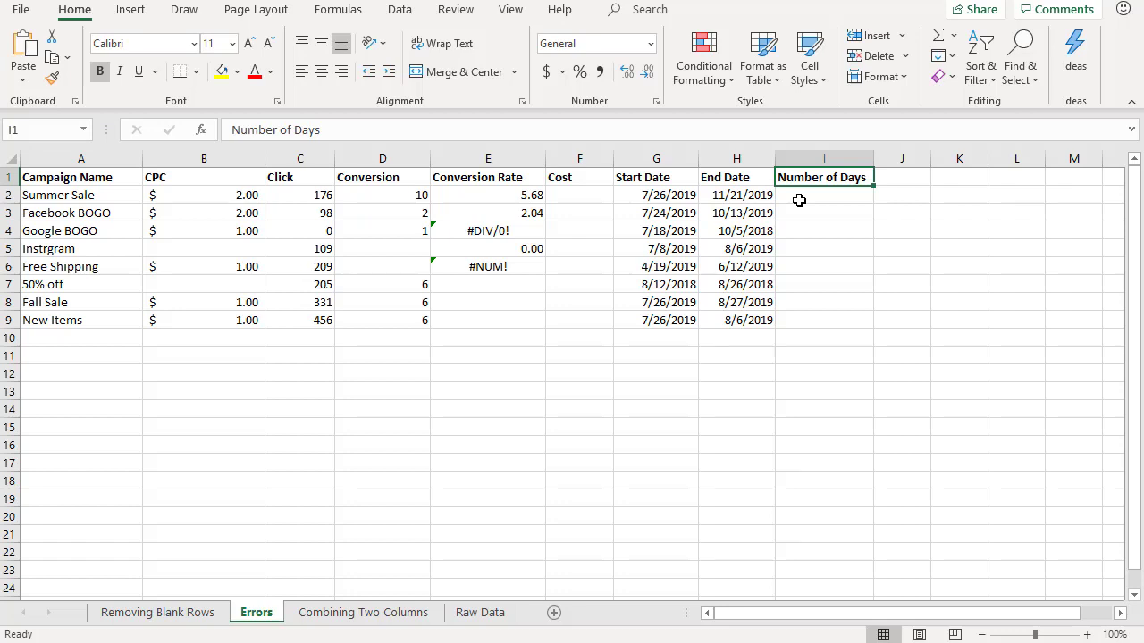
Enter =DATEDIF(G2,H2,"d") in I2, returning 118 days.
left_click(799, 200)
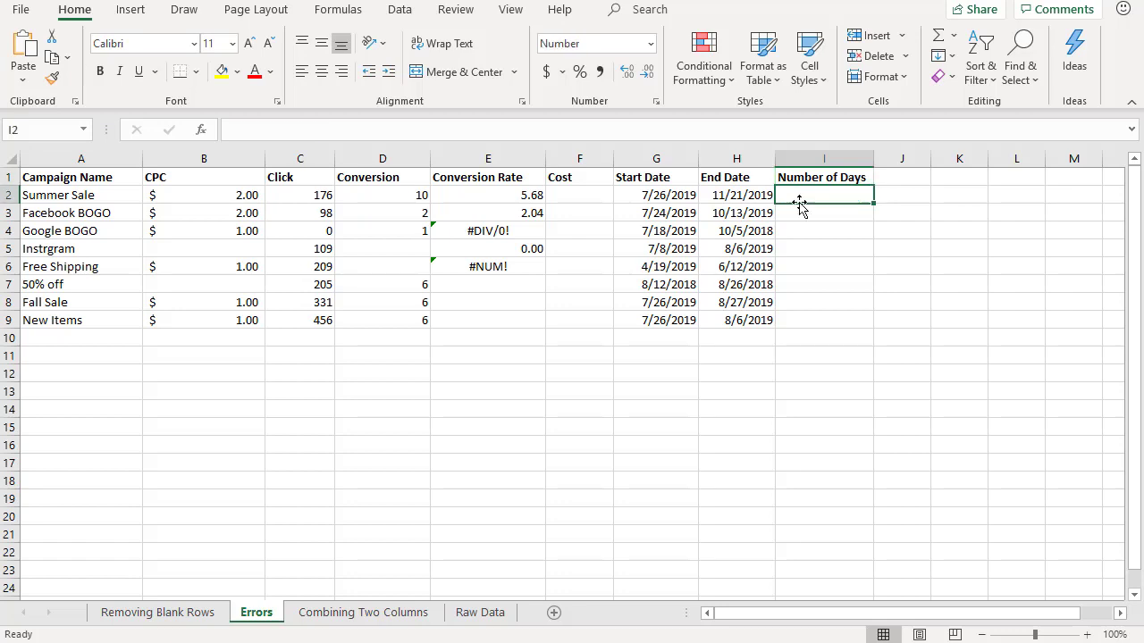
left_click(249, 132)
key("ctrl+v")
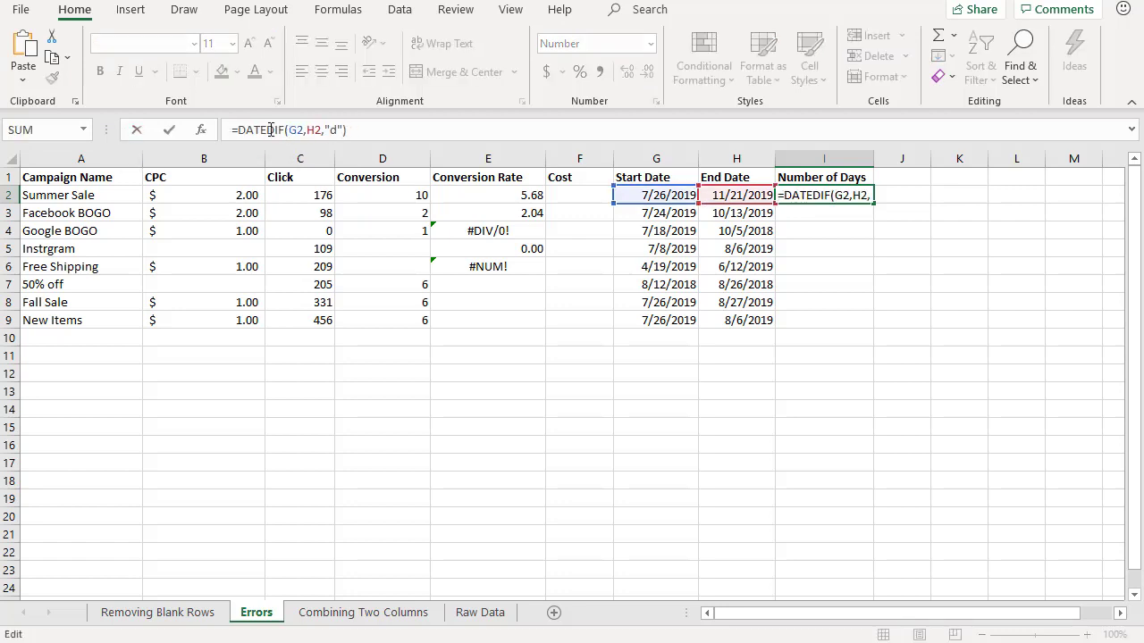
left_click(271, 129)
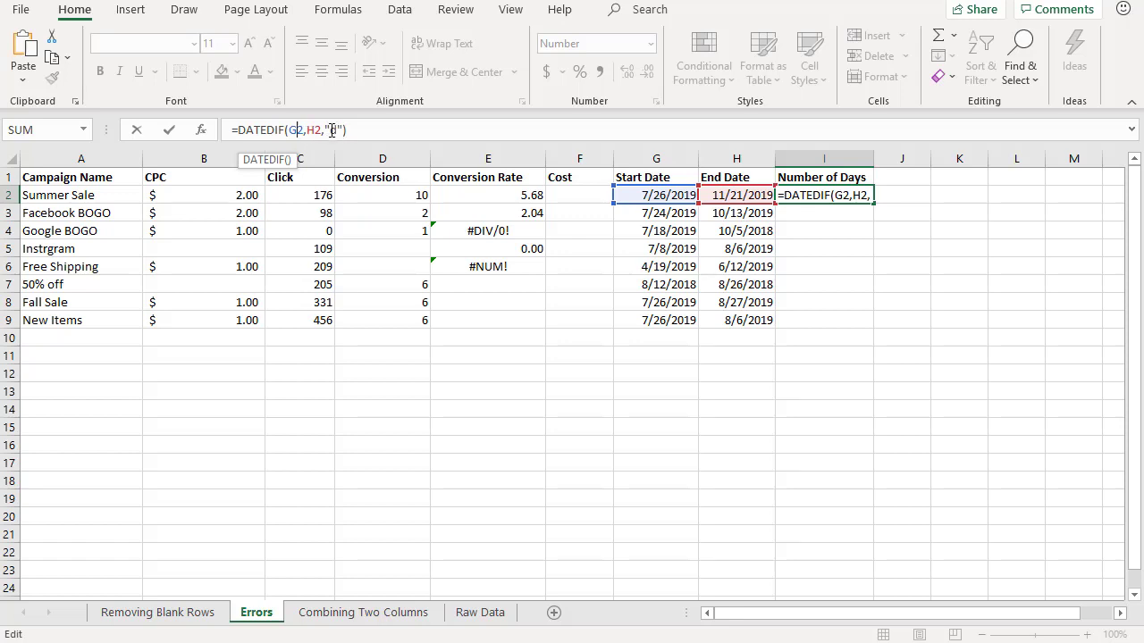
left_click(331, 131)
type("d")
key("Return")
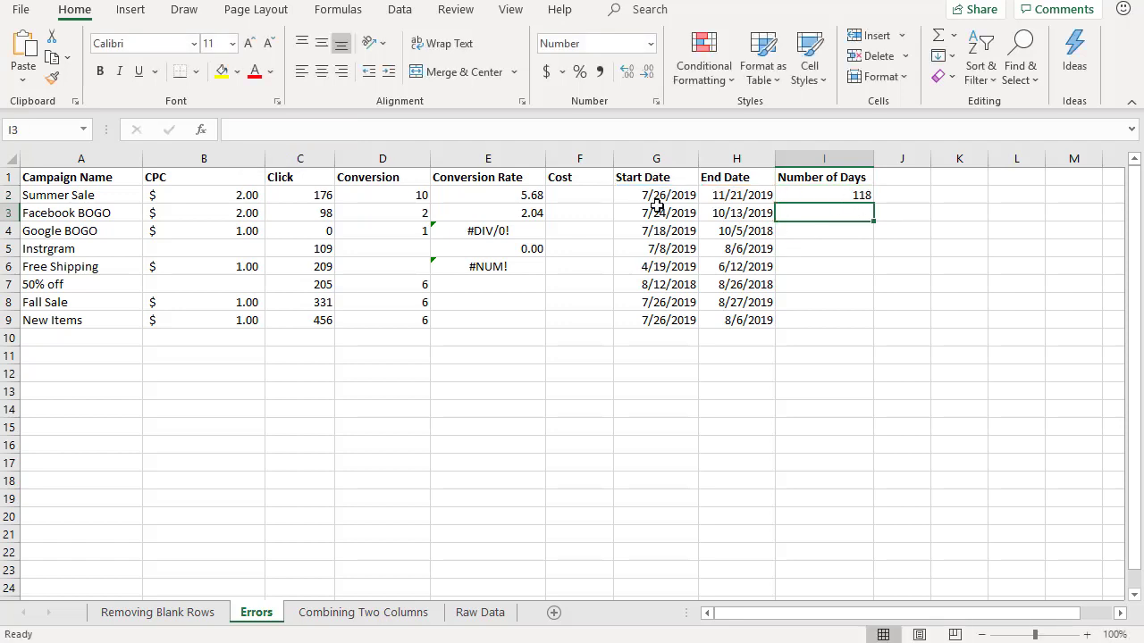
Fill the DATEDIF formula from I2 down to I9, then select Google BOGO's #NUM! in I4.
left_click(838, 195)
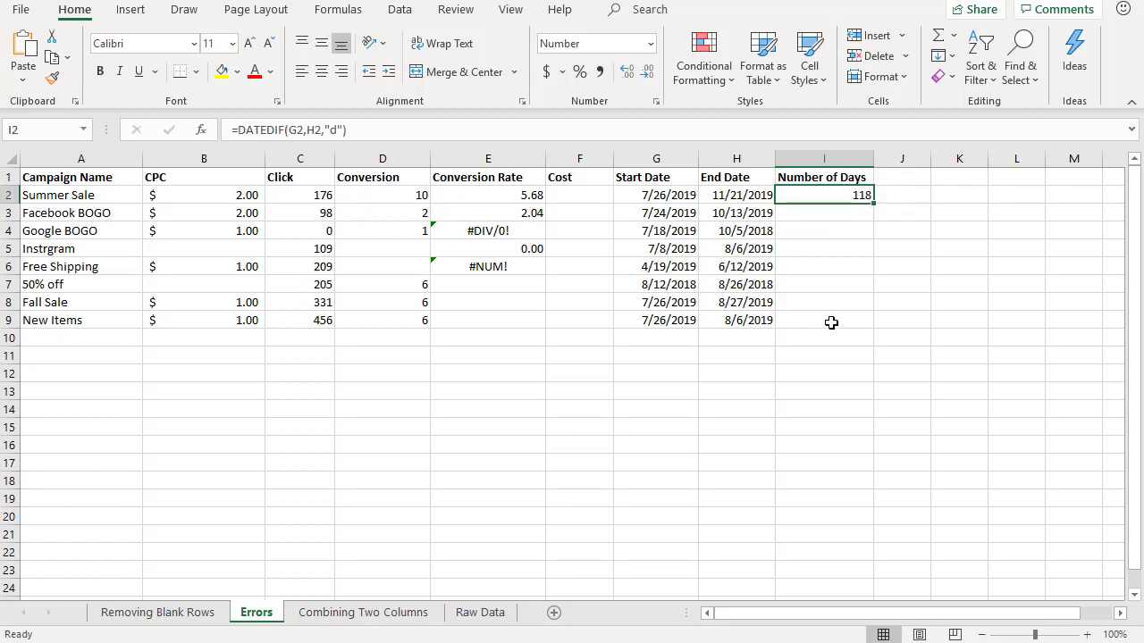
double_click(873, 204)
left_click(832, 233)
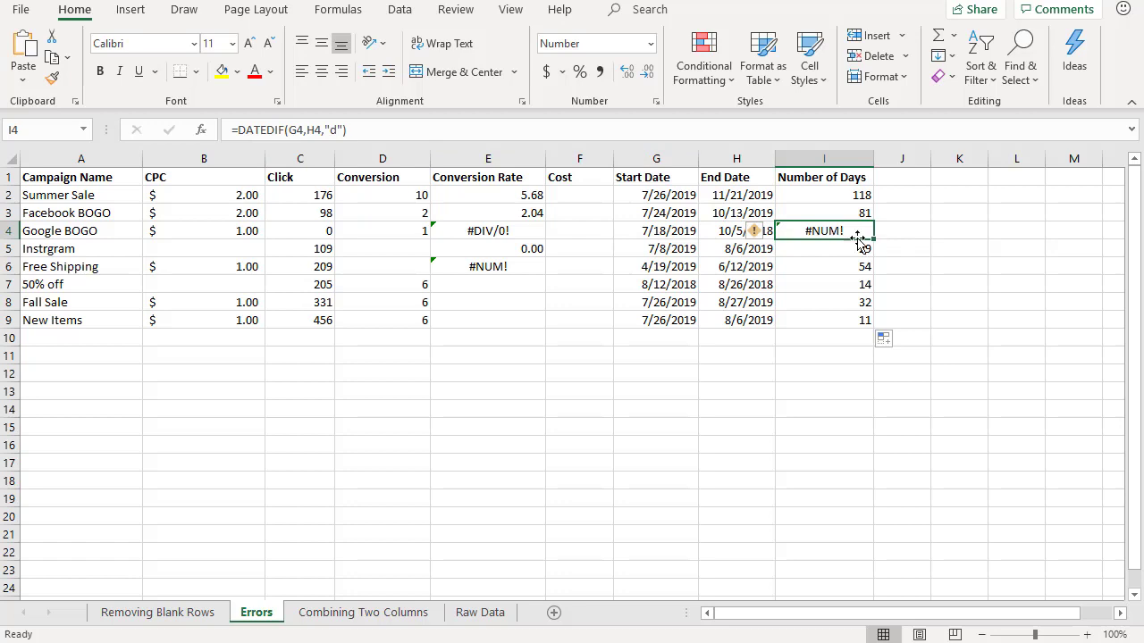
Compare Google BOGO's dates (7/18/2019 start, 10/5/2018 end) with its =DATEDIF(G4,H4,"d") formula in I4.
left_click(657, 232)
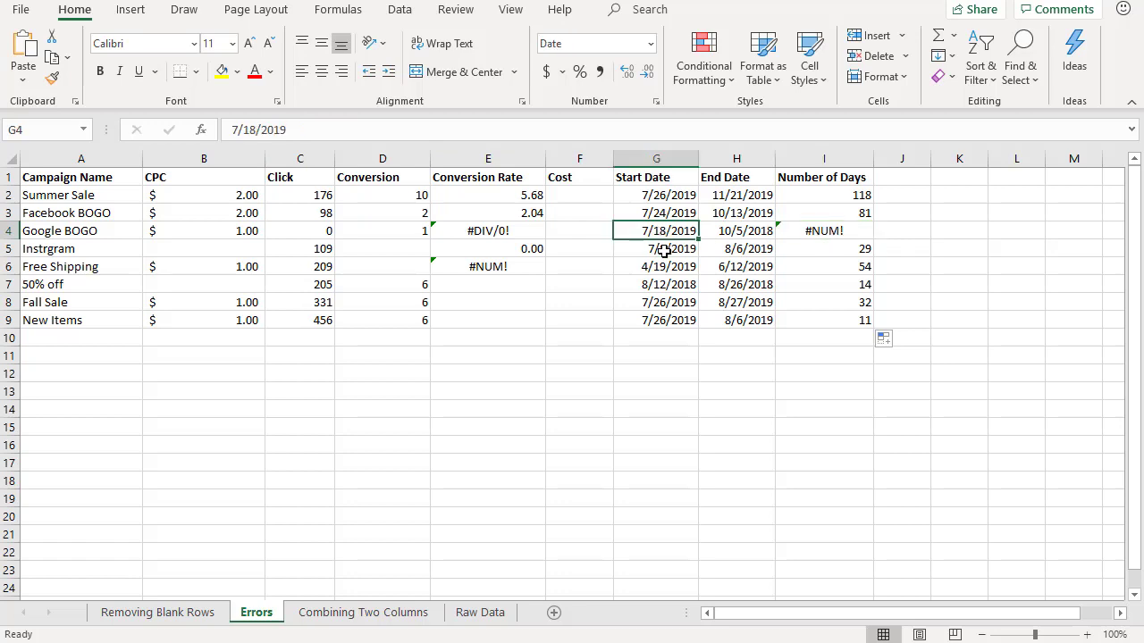
left_click(745, 234)
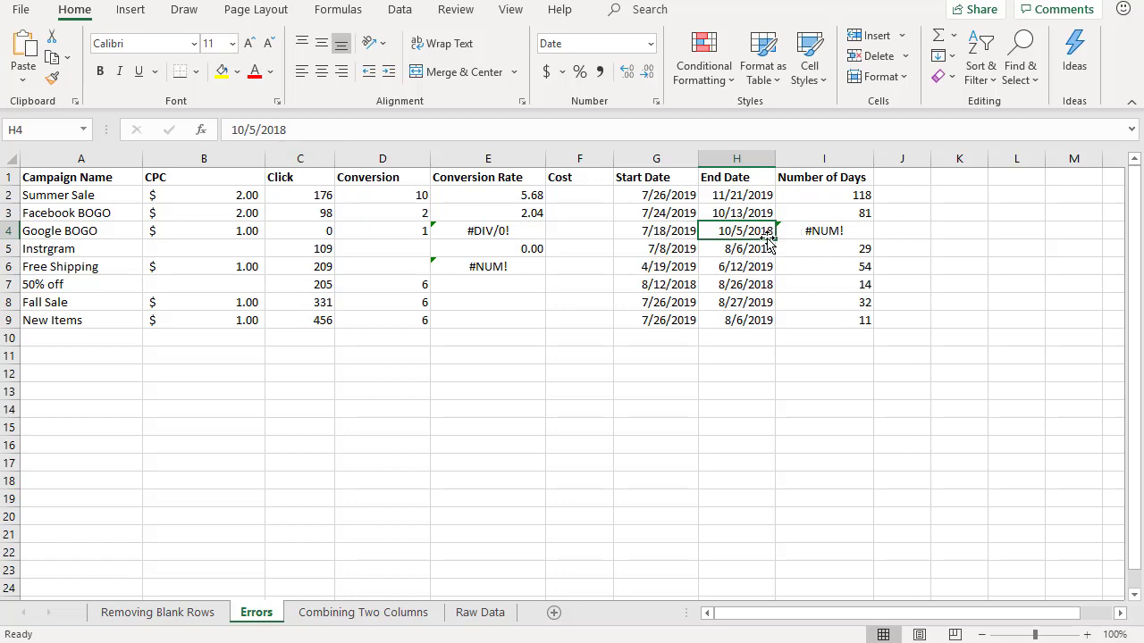
left_click(809, 232)
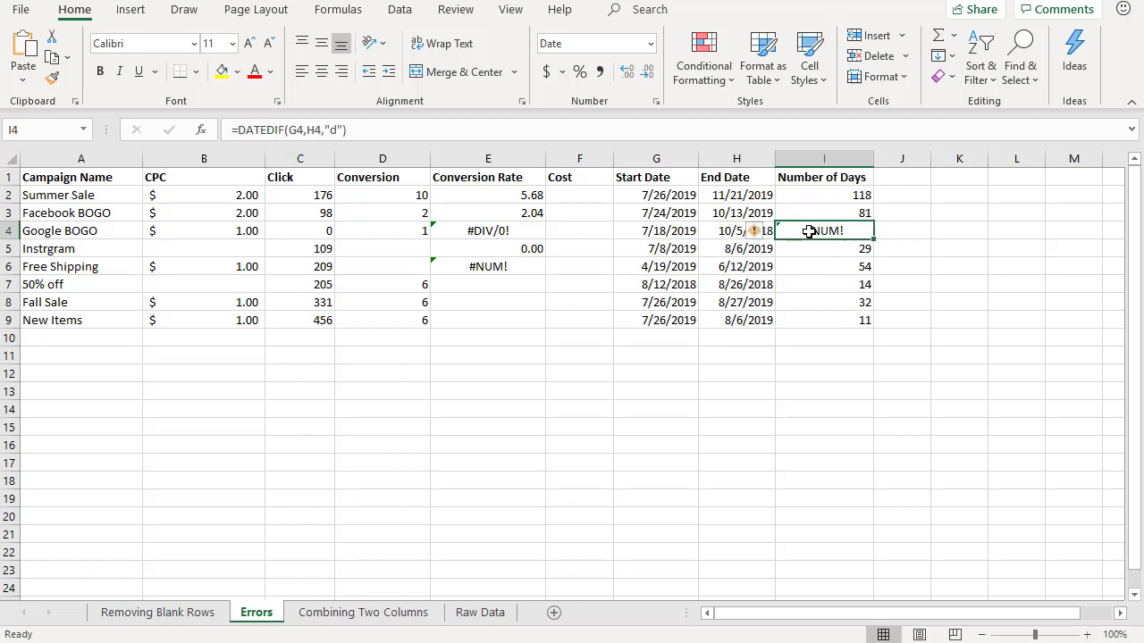
left_click(312, 131)
left_click(313, 131)
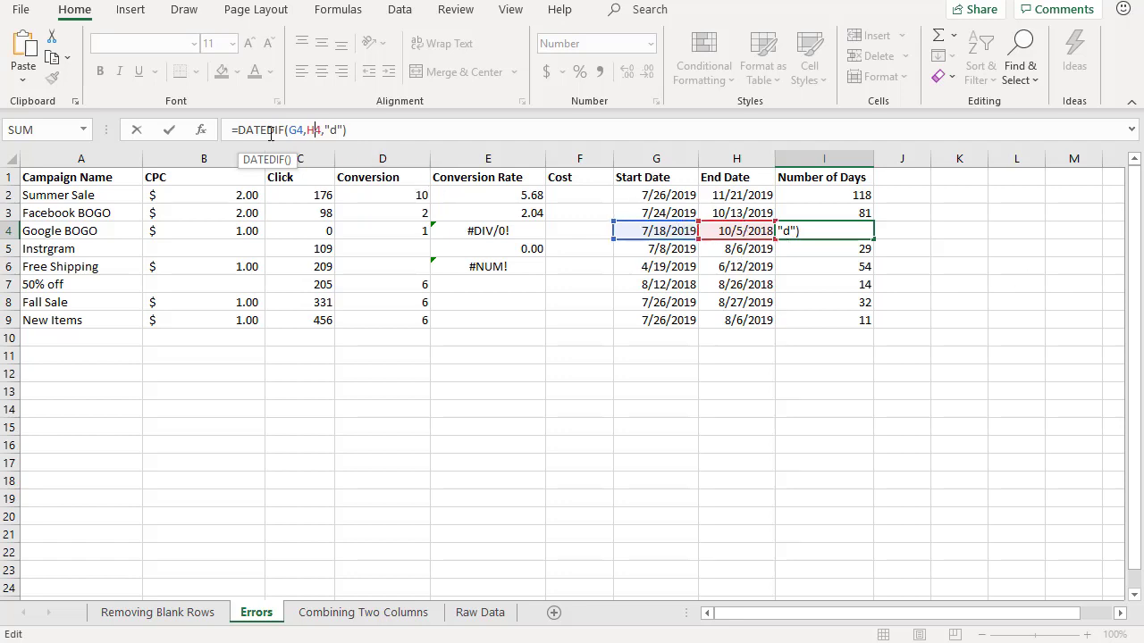
Change Google BOGO's end date in H4 from 10/5/2018 to 10/5/2019.
key("Tab")
left_click(756, 231)
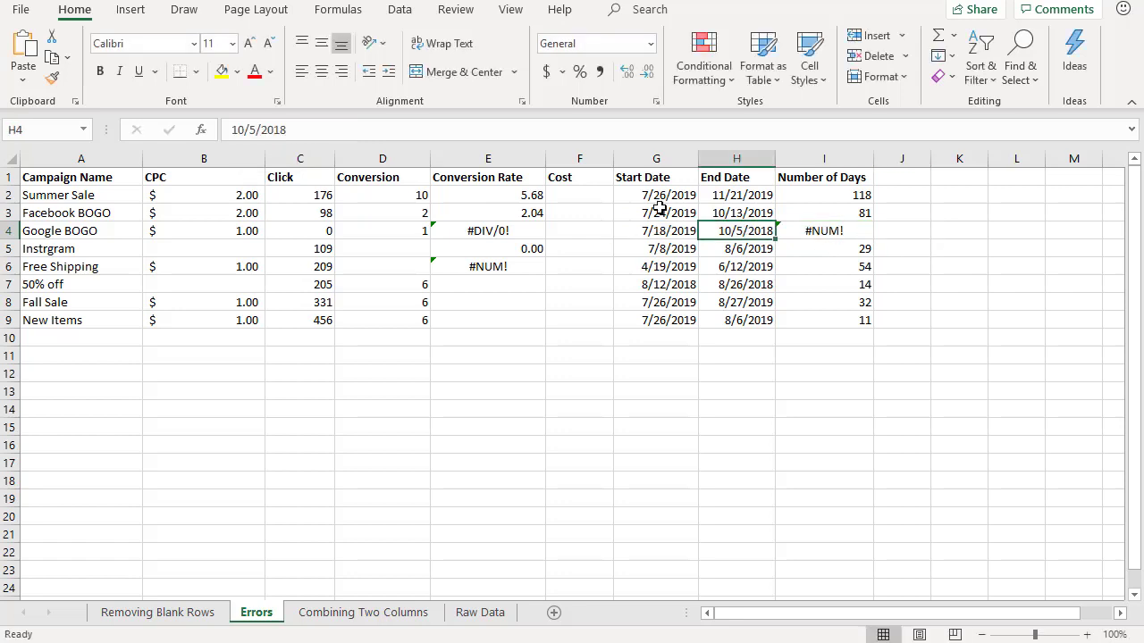
left_click(300, 132)
key("BackSpace")
type("9")
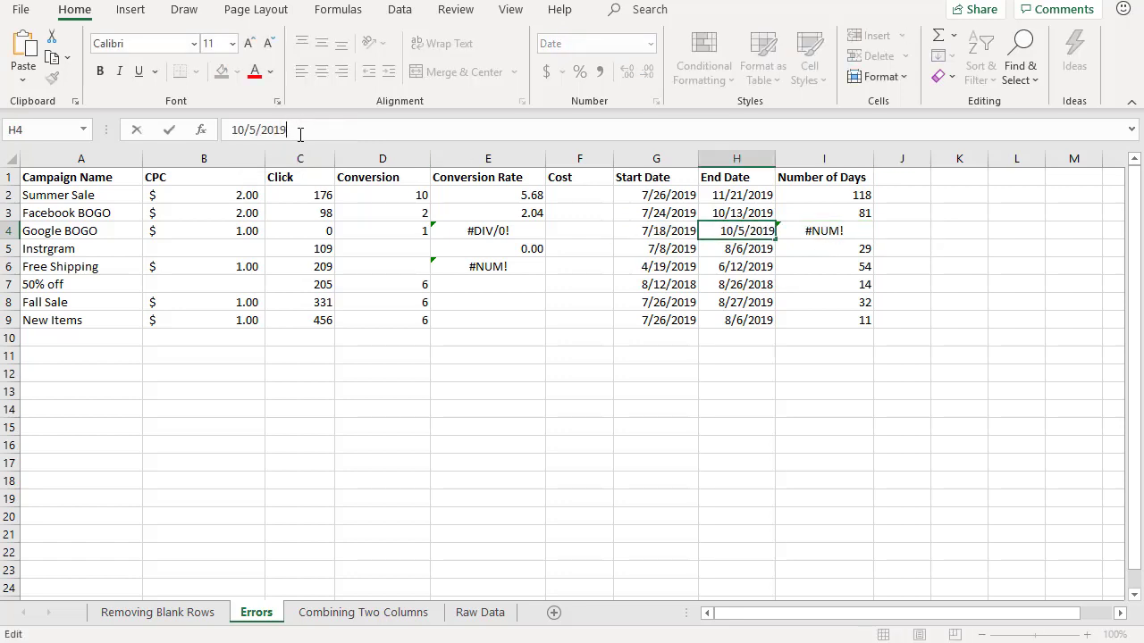
key("Tab")
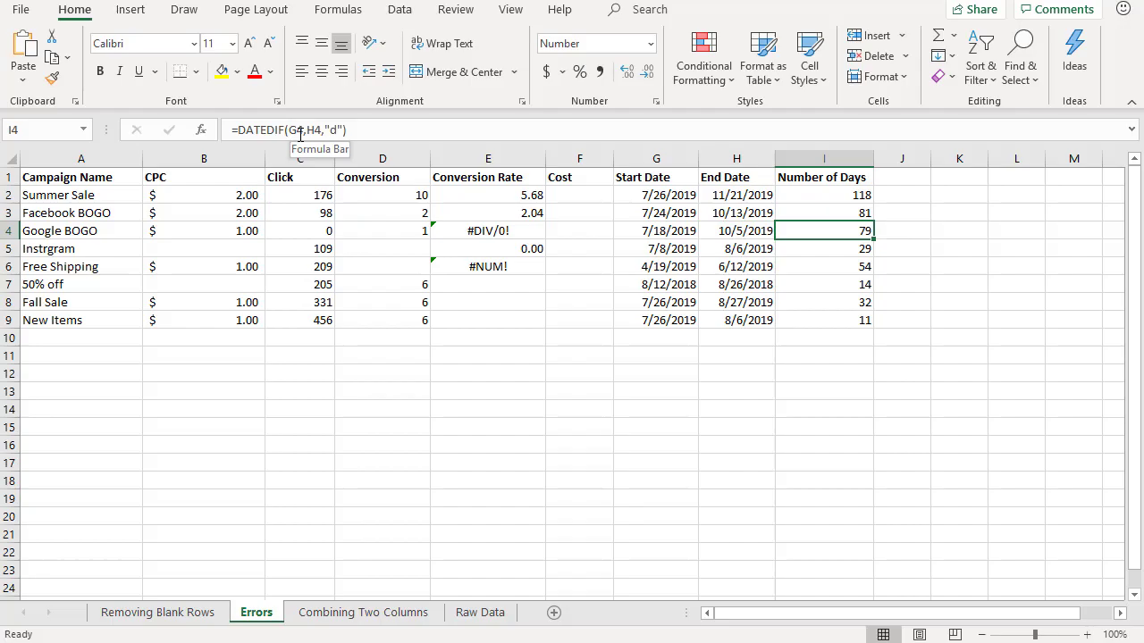